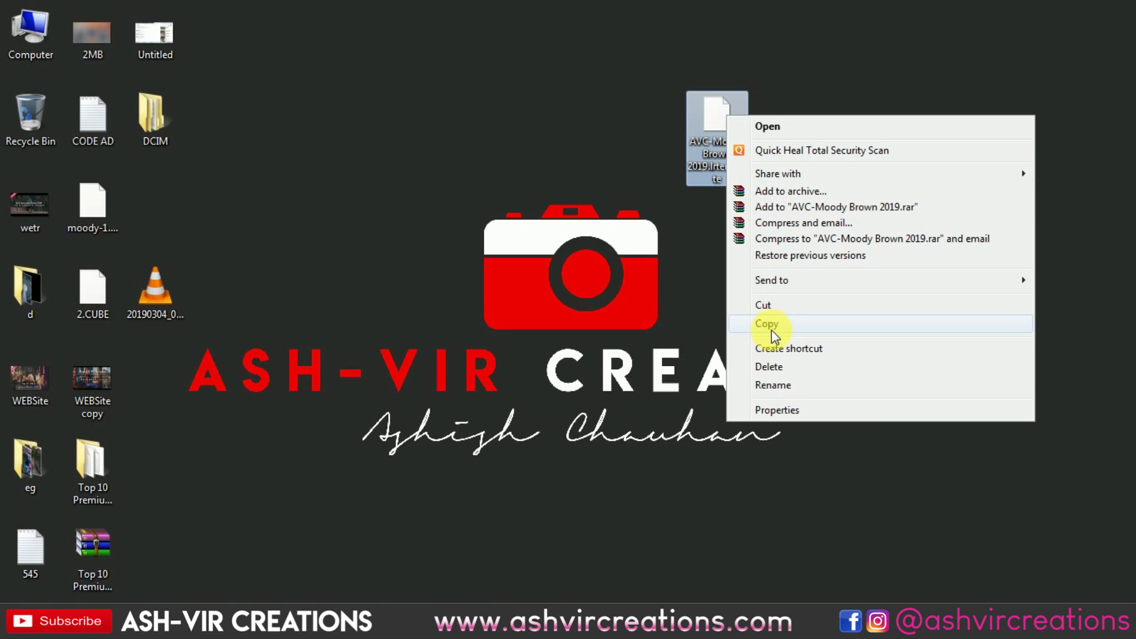
- Browse Computer > Local Disk (C:) > Users into the user's profile folder
double_click(43, 54)
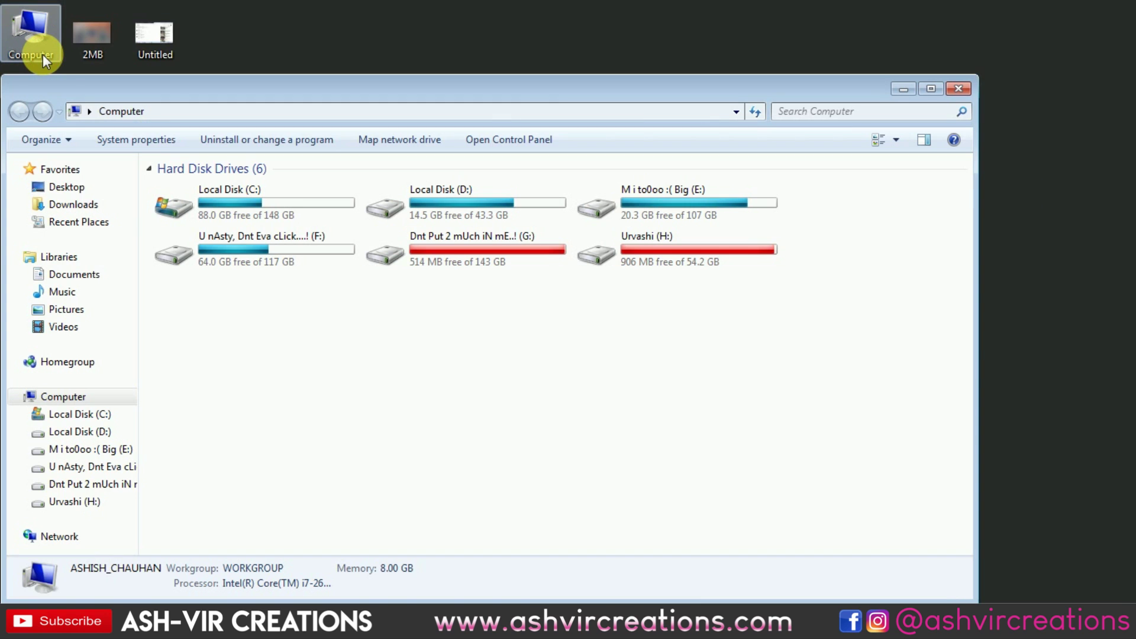
double_click(250, 189)
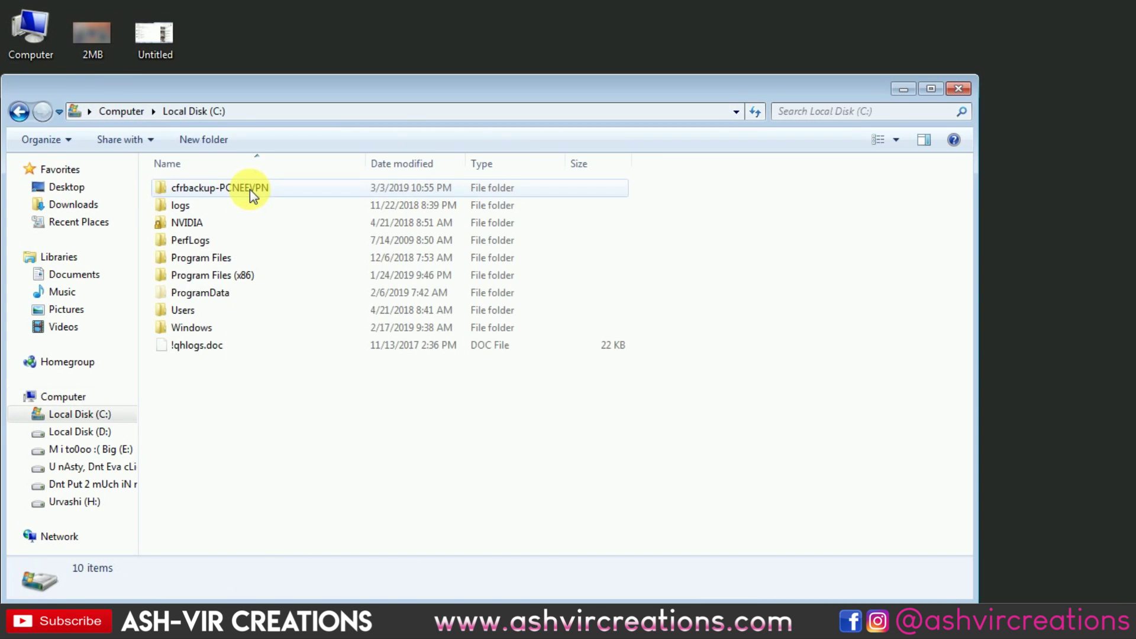
double_click(183, 310)
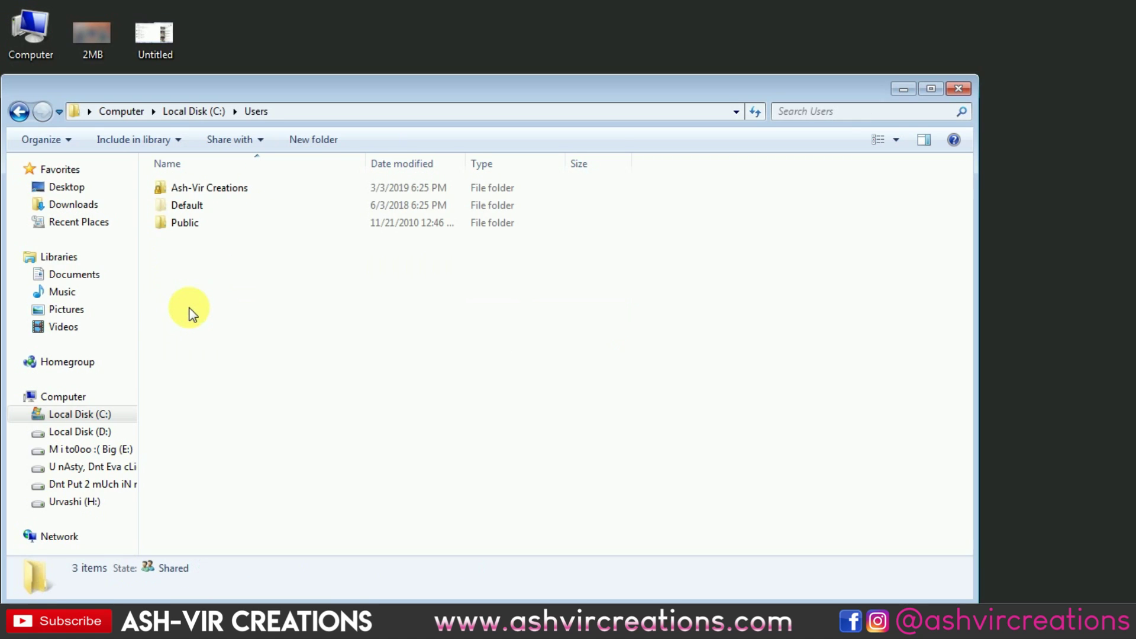
click(215, 188)
double_click(261, 188)
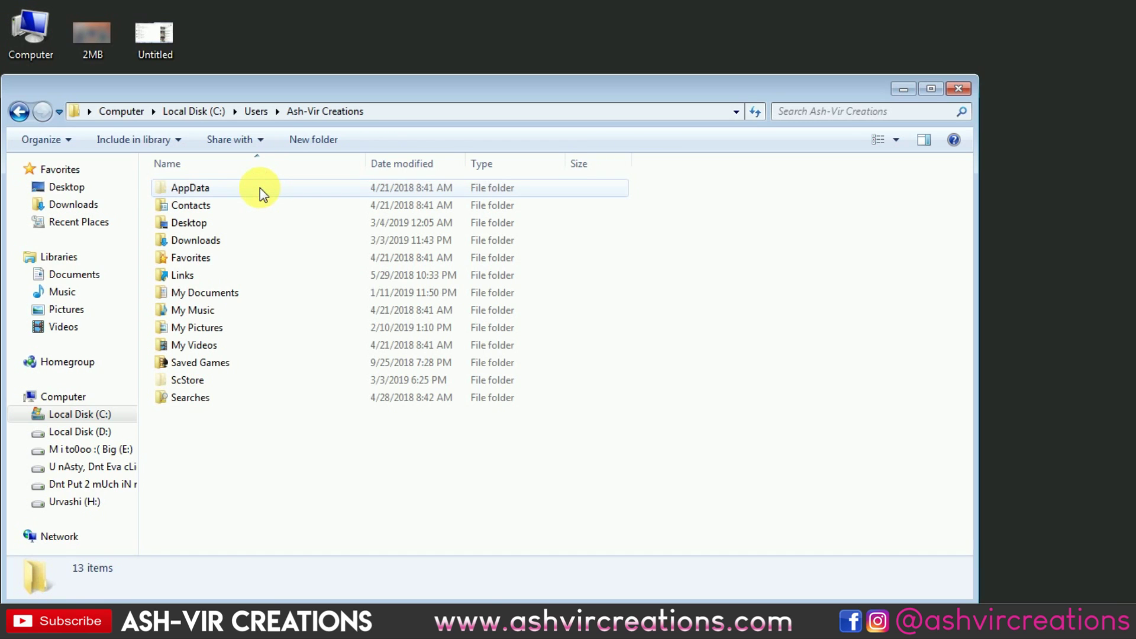
click(214, 188)
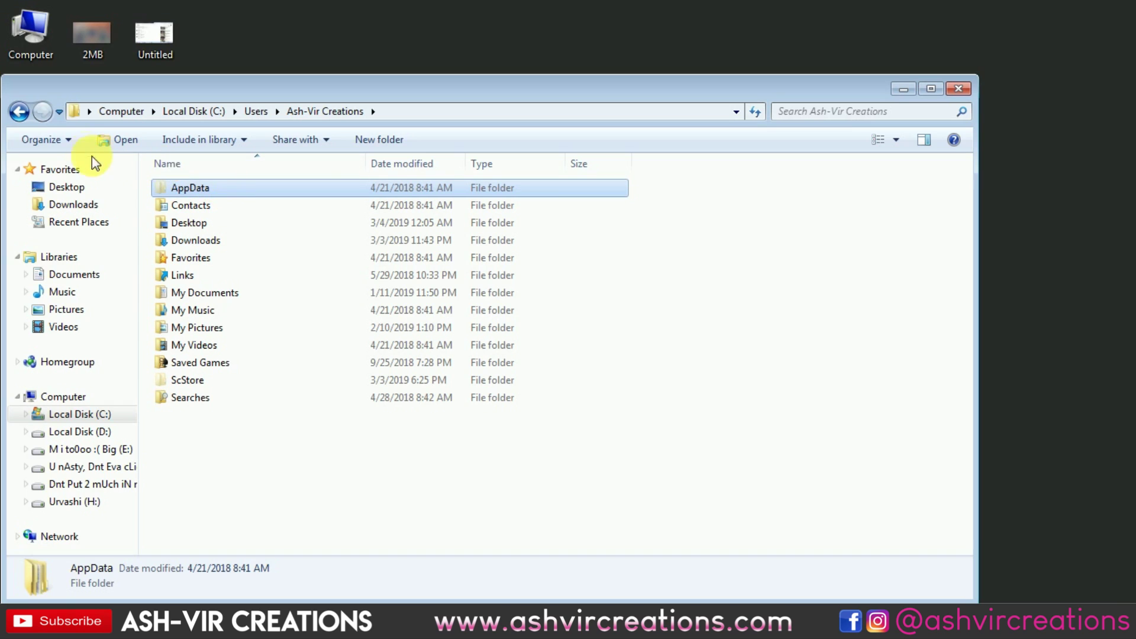
- Turn on Show hidden files, folders and drives in Folder Options
click(56, 136)
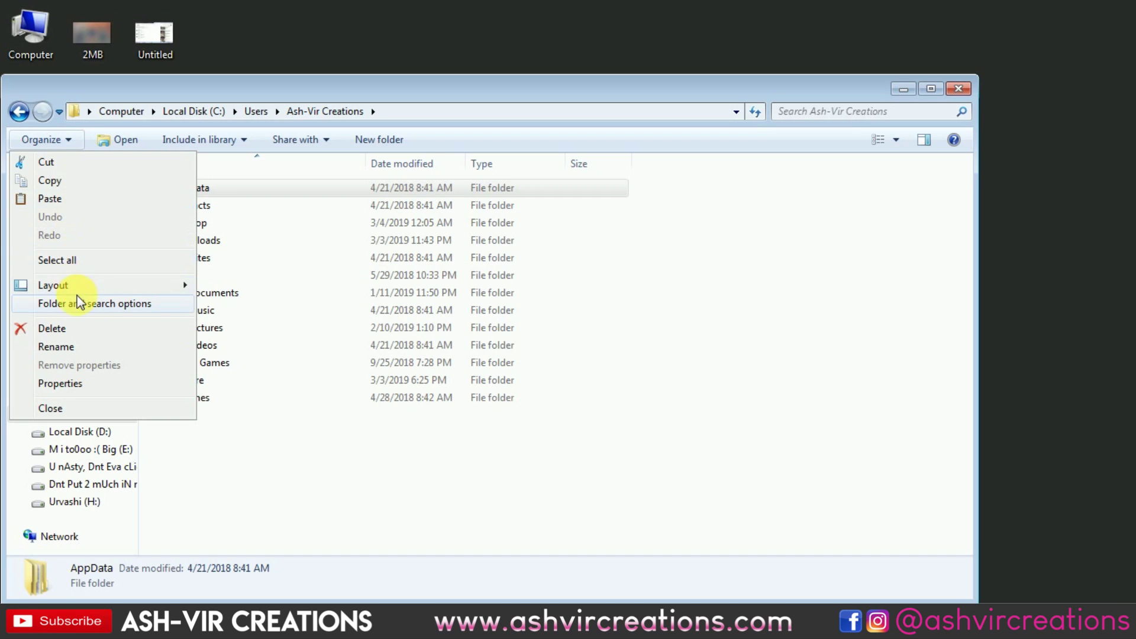
click(79, 301)
click(90, 185)
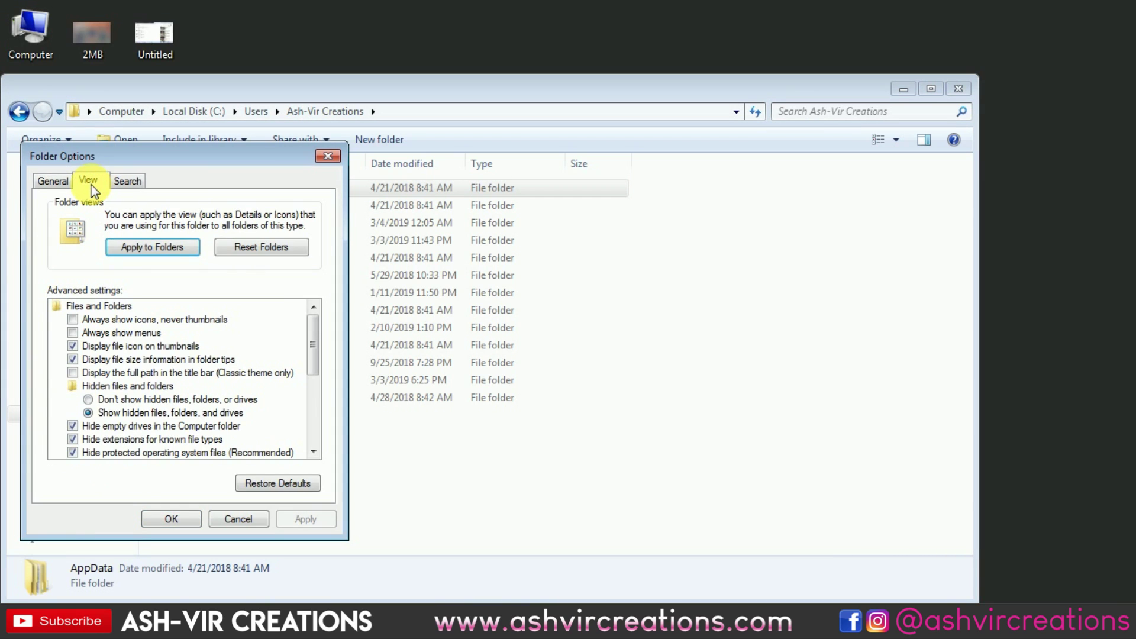
click(134, 414)
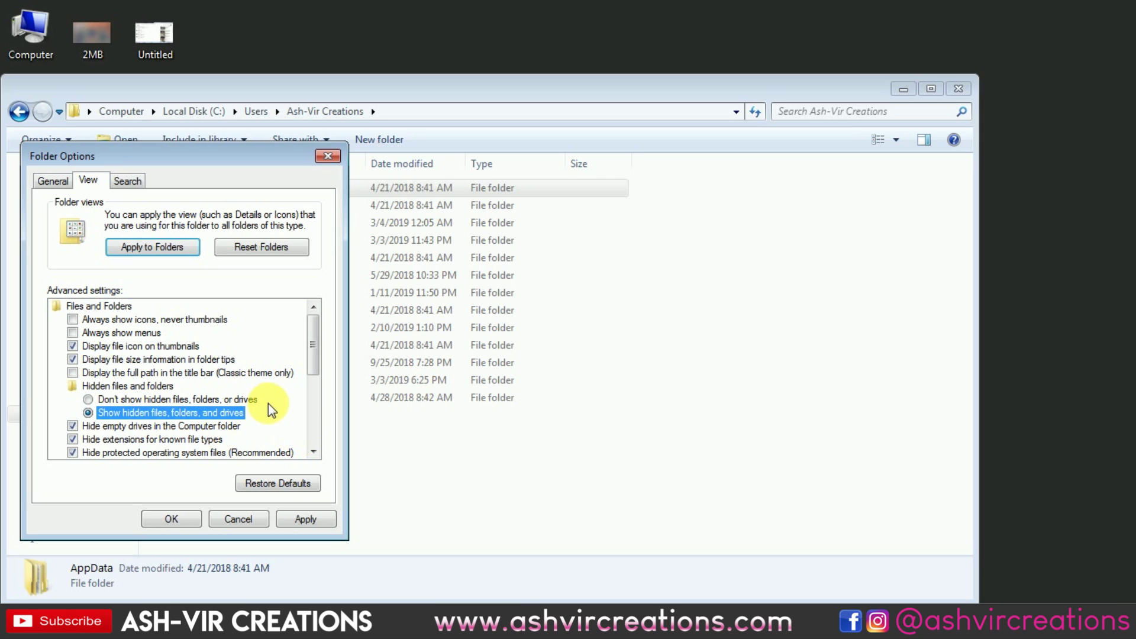
click(172, 519)
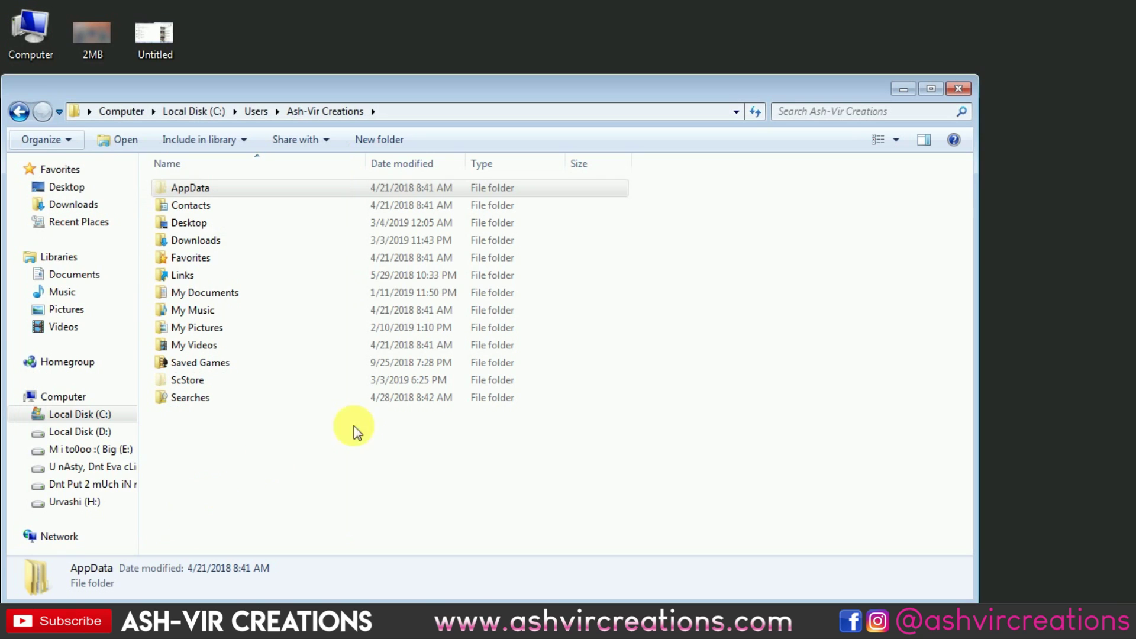
- Go to AppData > Roaming > Adobe > Lightroom > Develop Presets > User Presets
double_click(293, 190)
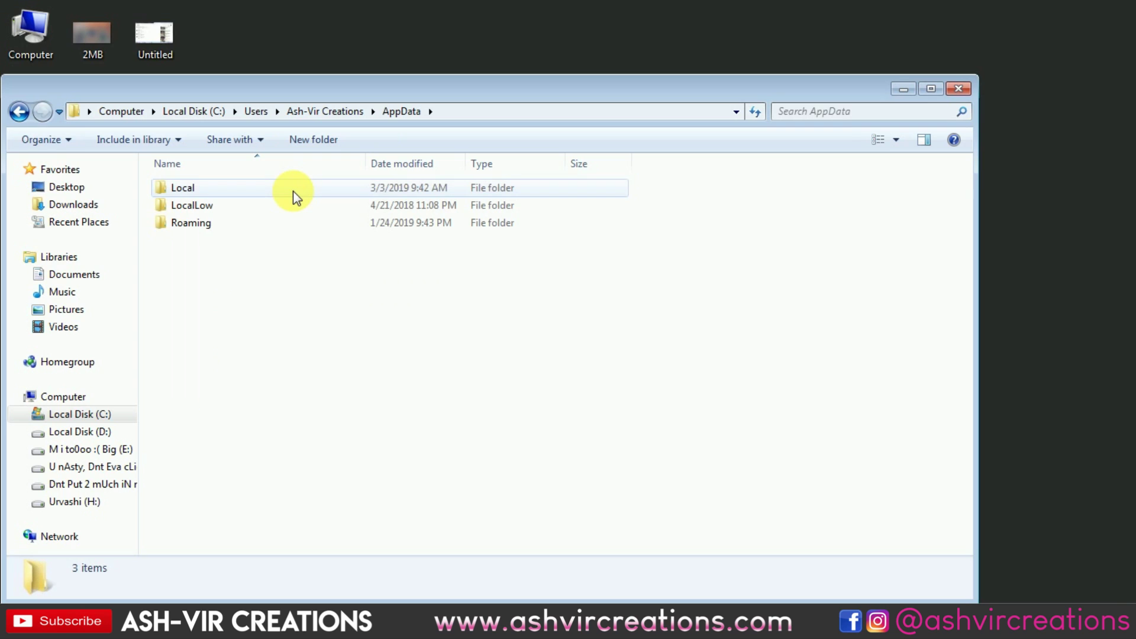
double_click(212, 223)
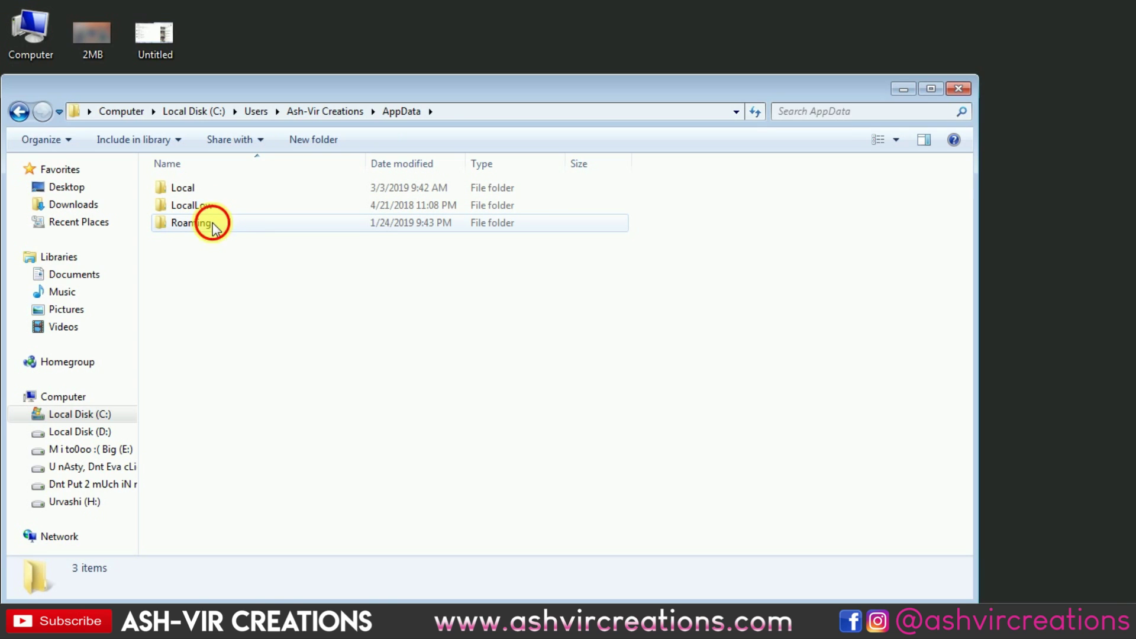
double_click(224, 190)
scroll(242, 300, down, 3)
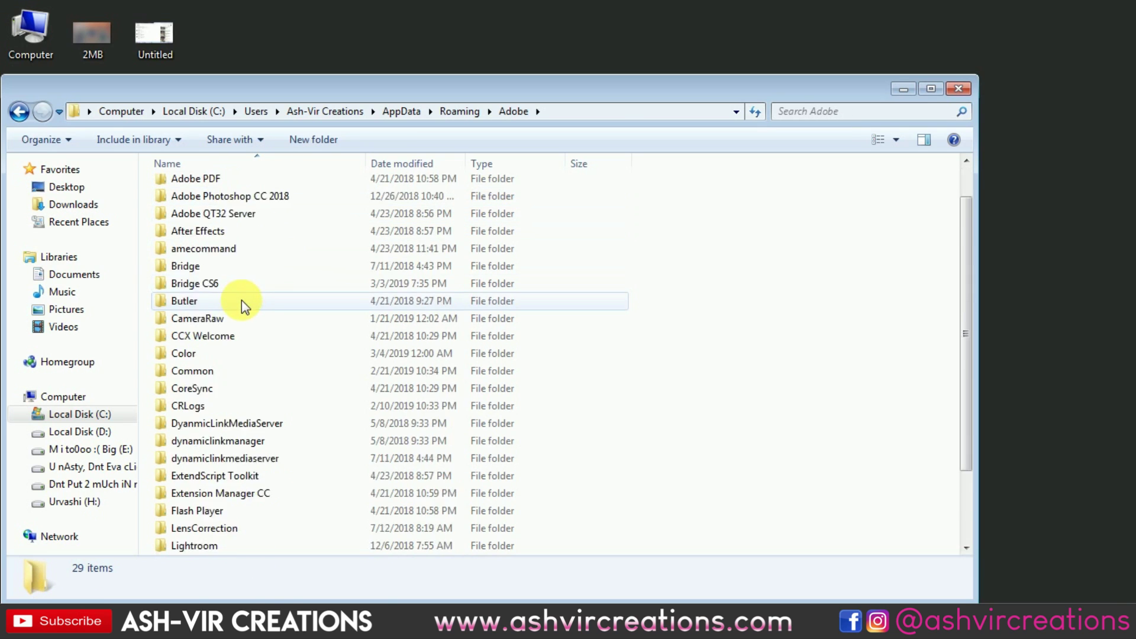
scroll(223, 322, up, 3)
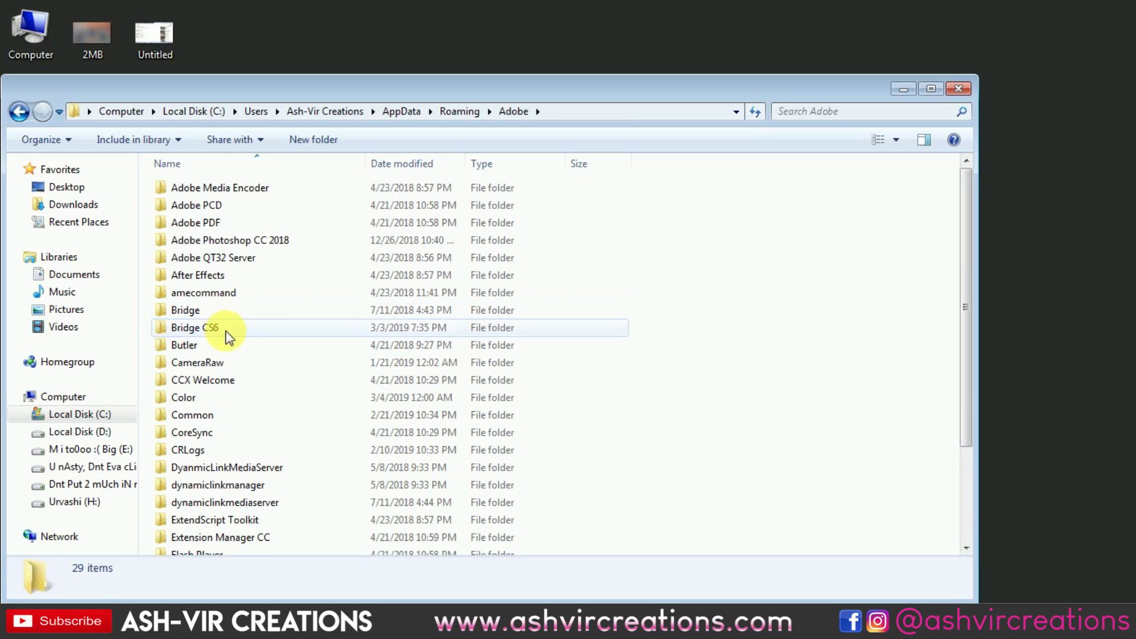
scroll(215, 396, down, 3)
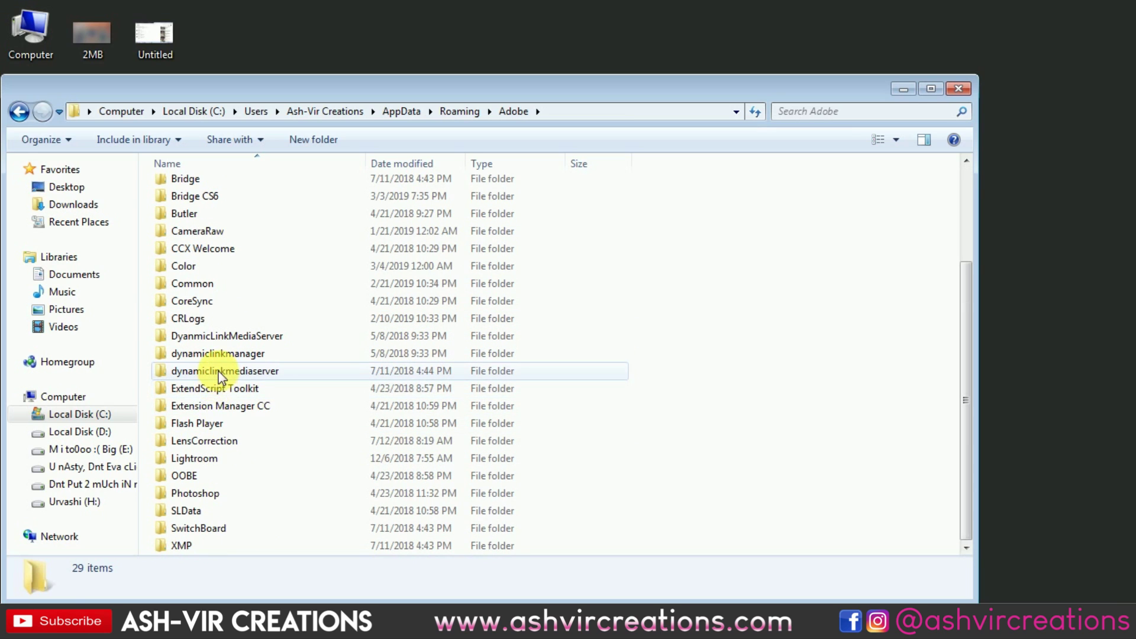
double_click(219, 458)
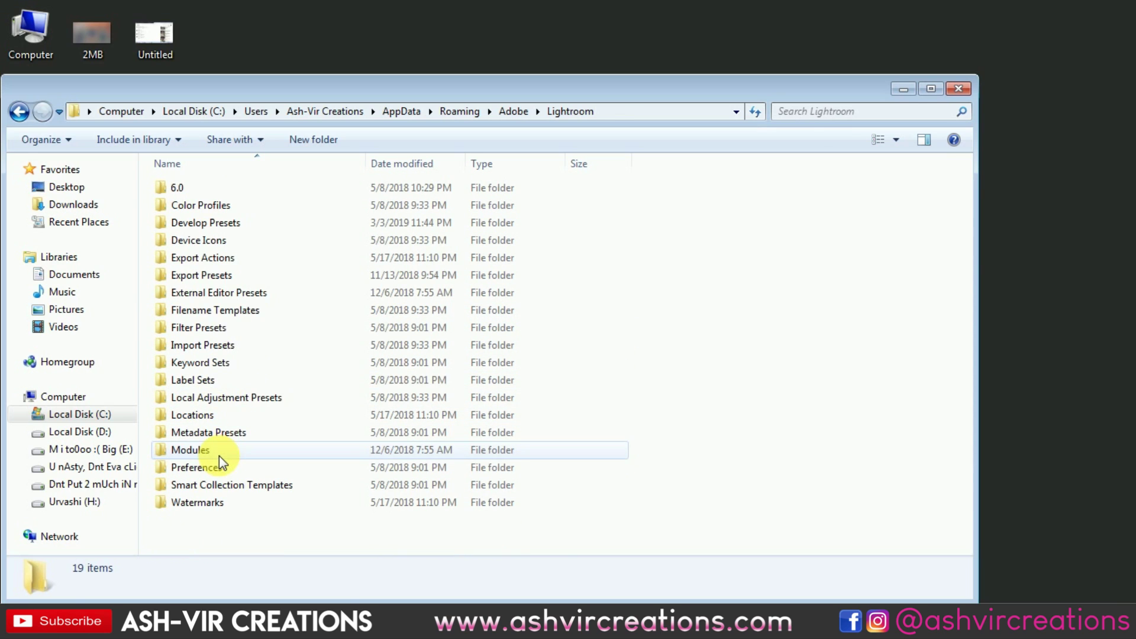
click(244, 225)
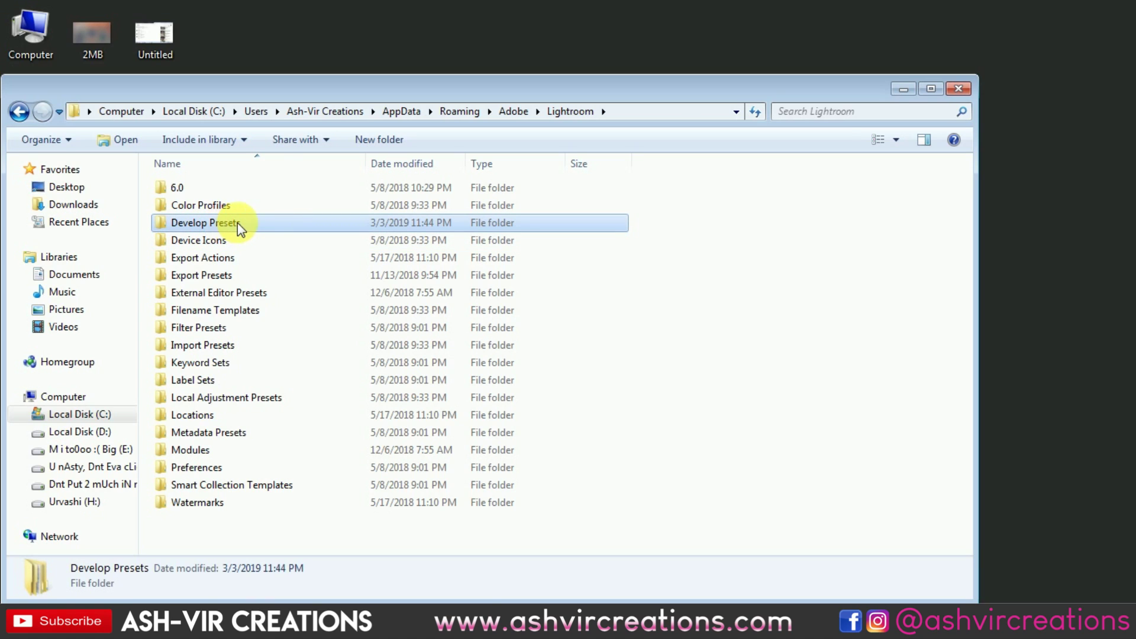
double_click(238, 225)
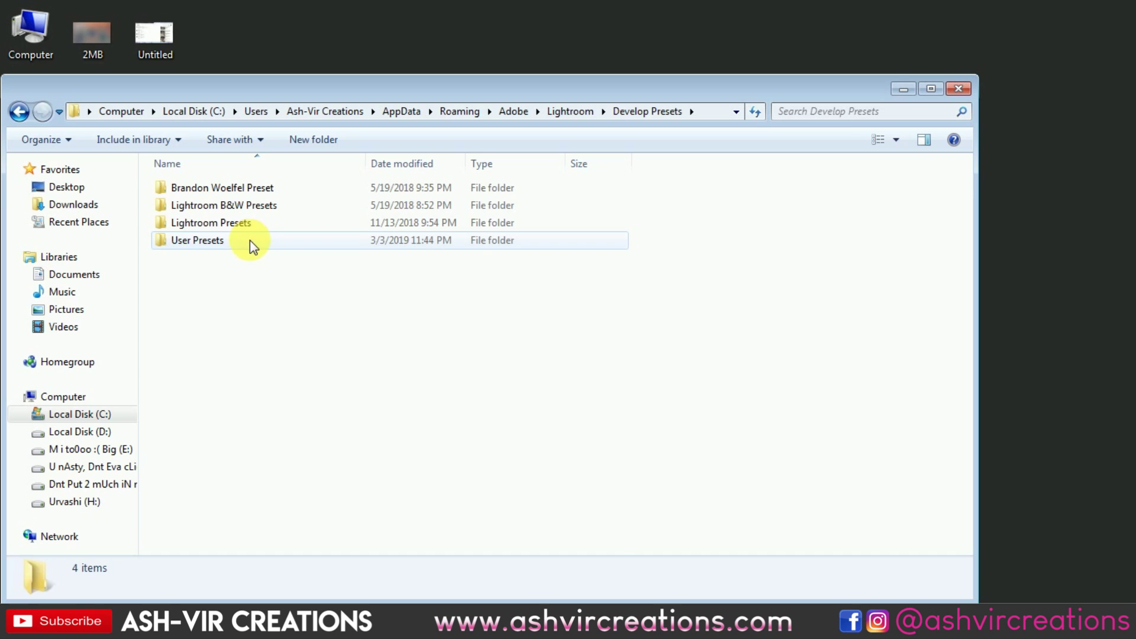
double_click(250, 240)
- Paste the AVC-Moody Brown 2019 preset into User Presets and close Explorer
right_click(749, 272)
click(846, 385)
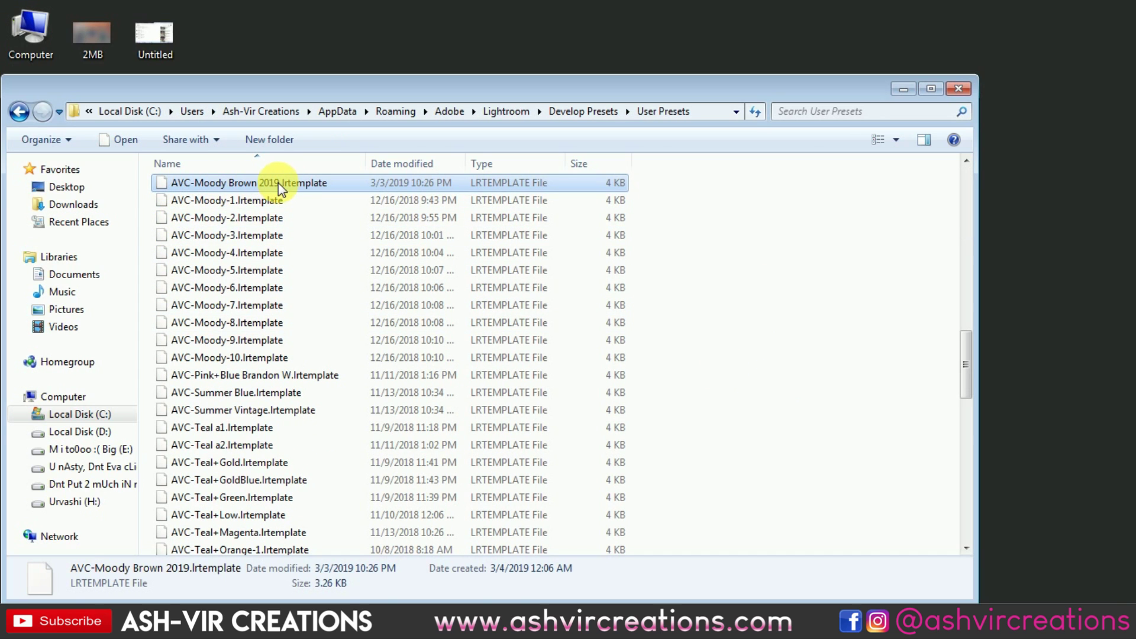
click(958, 89)
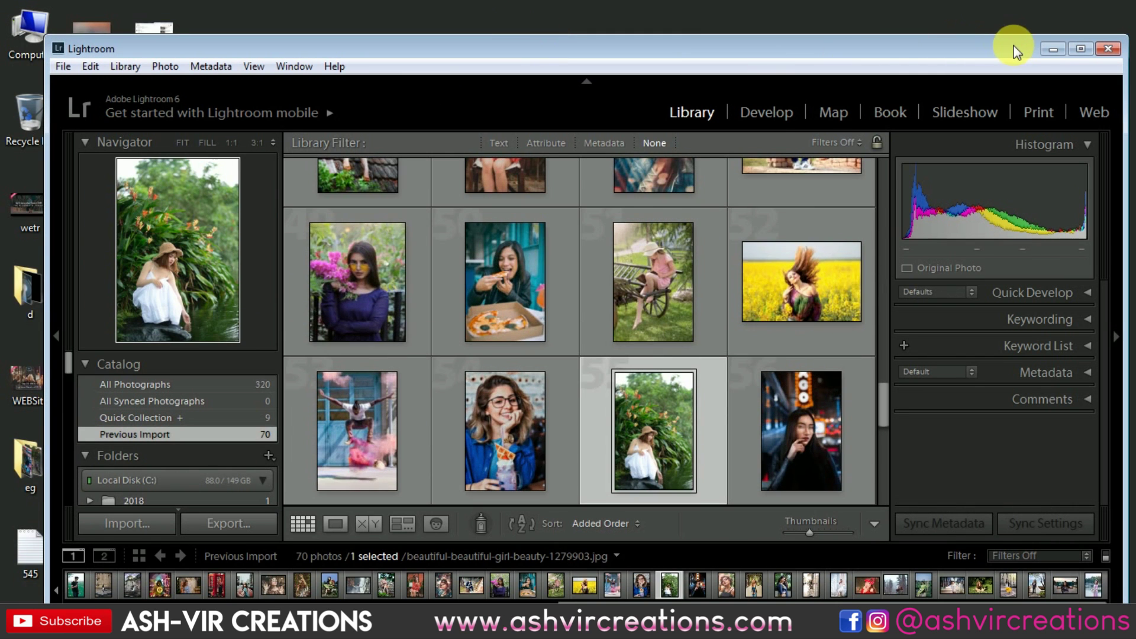
- Maximize Lightroom and select the woman-leaning-on-car photo in the Library grid
click(1080, 49)
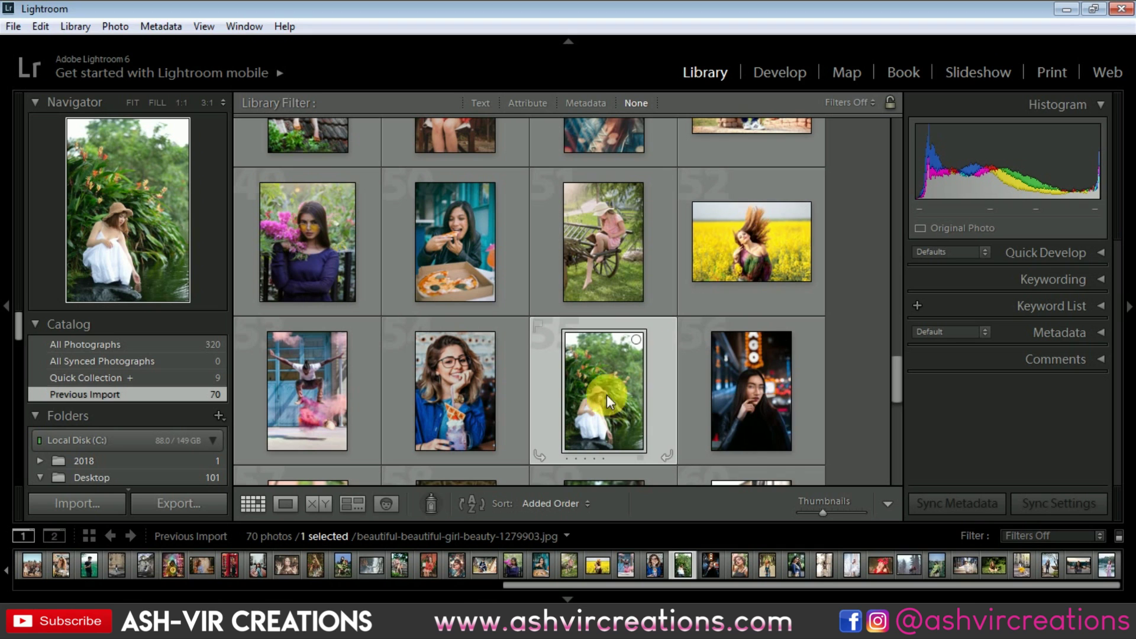
scroll(601, 323, up, 5)
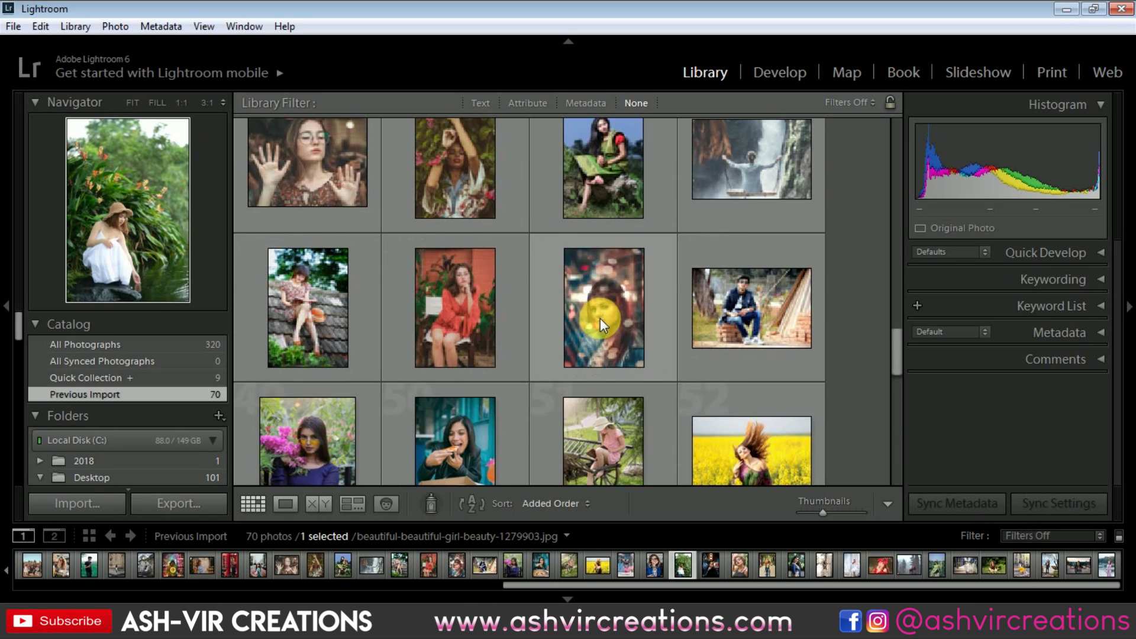
scroll(600, 318, up, 4)
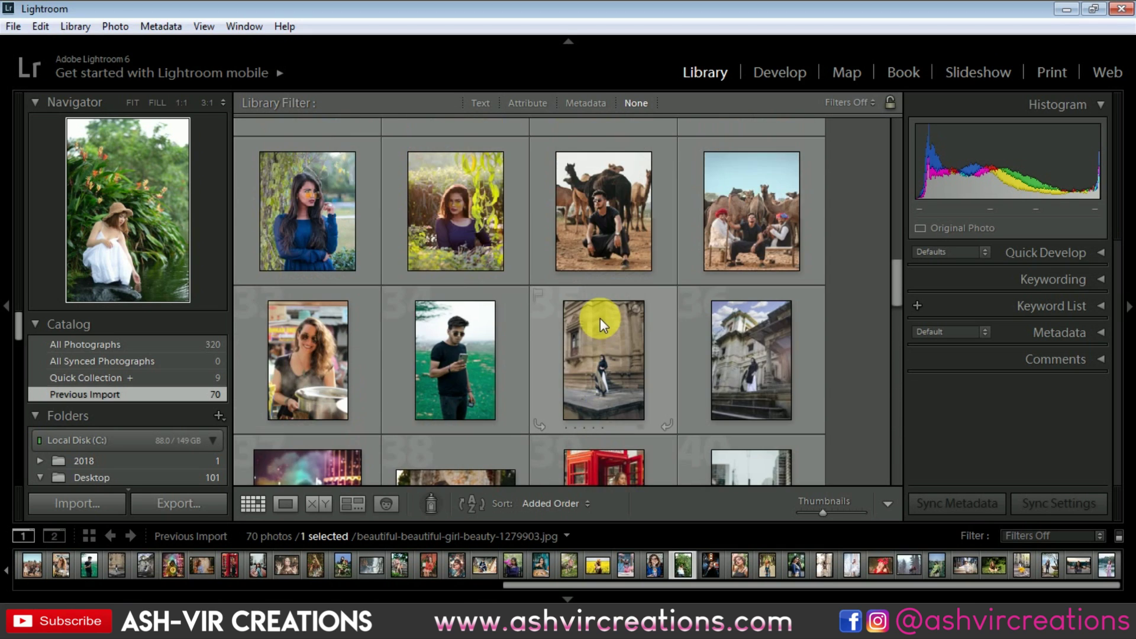
scroll(600, 318, up, 3)
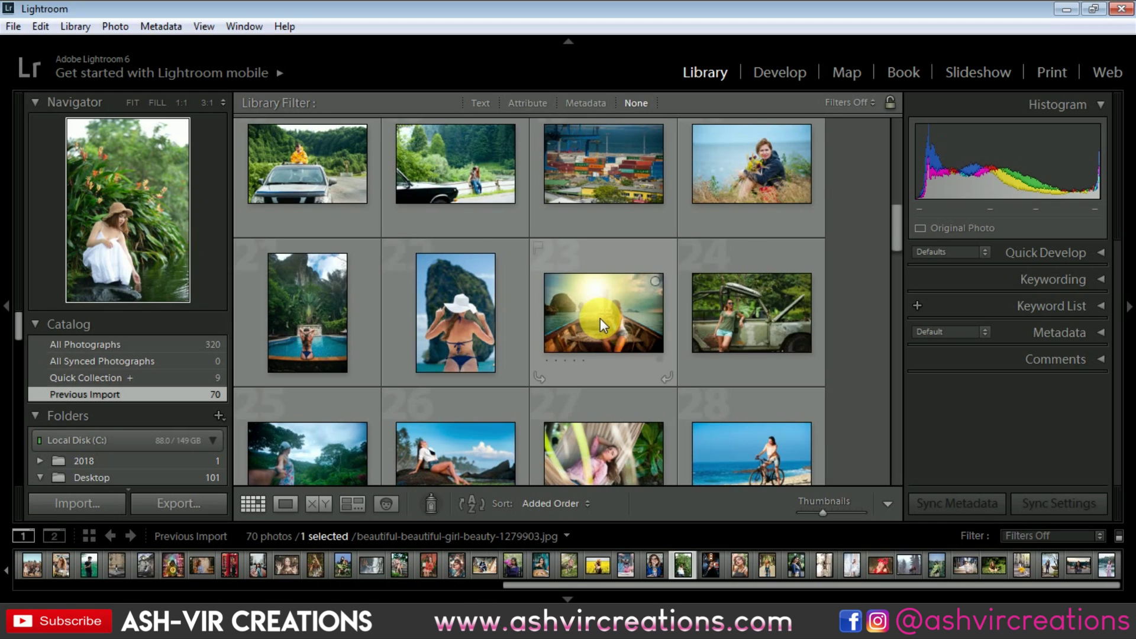
scroll(600, 318, up, 3)
scroll(600, 318, up, 2)
scroll(602, 318, up, 2)
scroll(601, 317, down, 6)
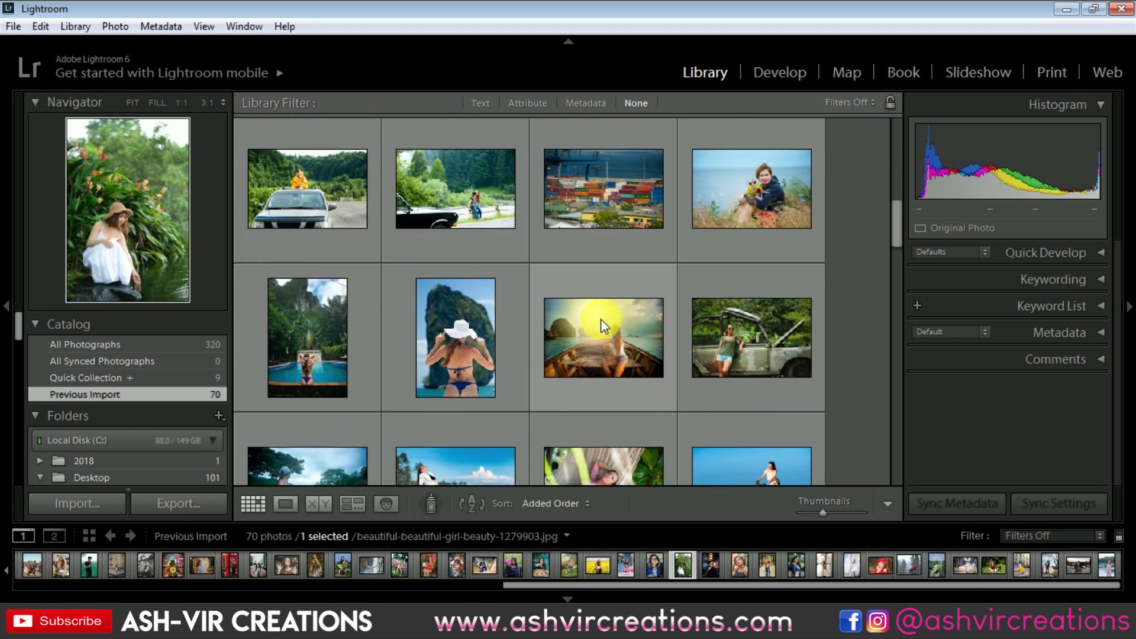
click(731, 323)
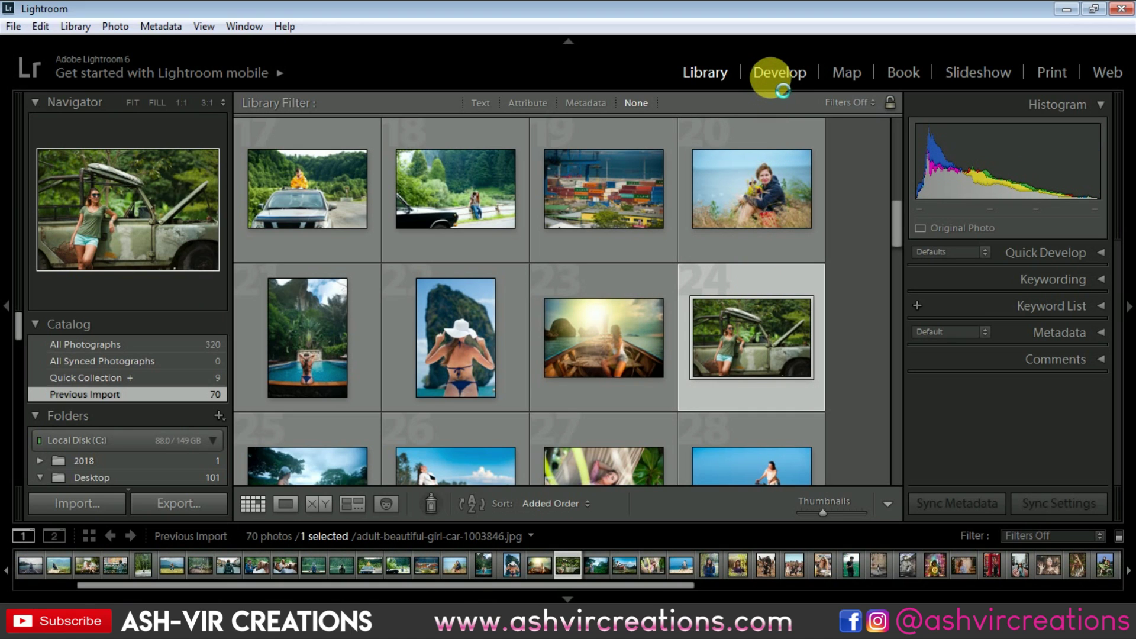
- In Develop, apply AVC-Moody Brown 2019 to the car photo and show Before & After side by side
click(770, 74)
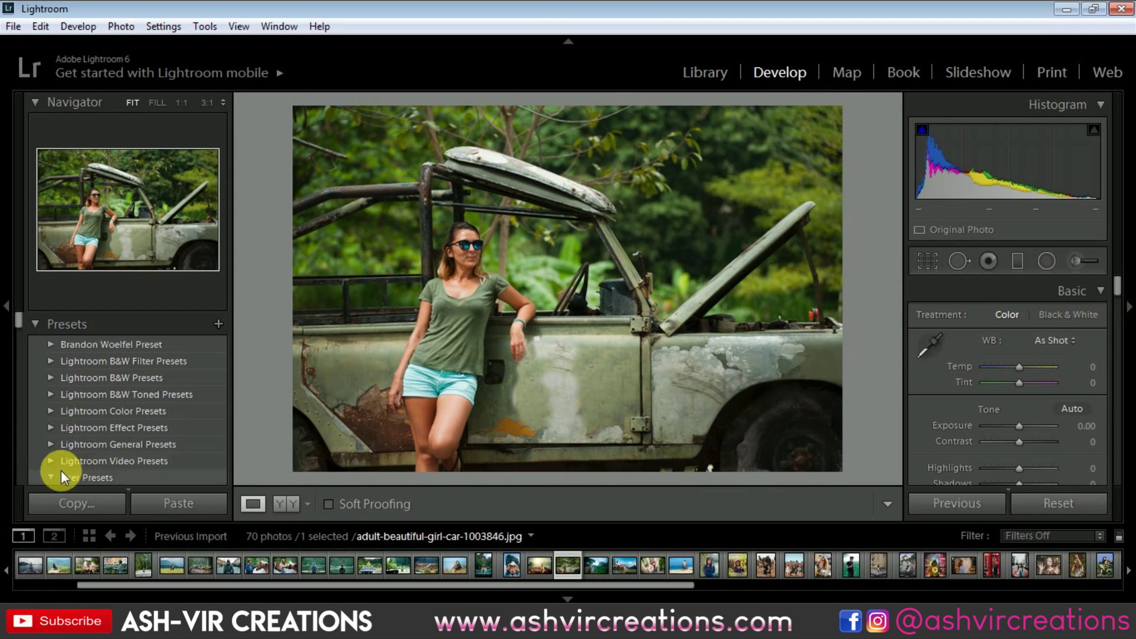
scroll(118, 456, down, 10)
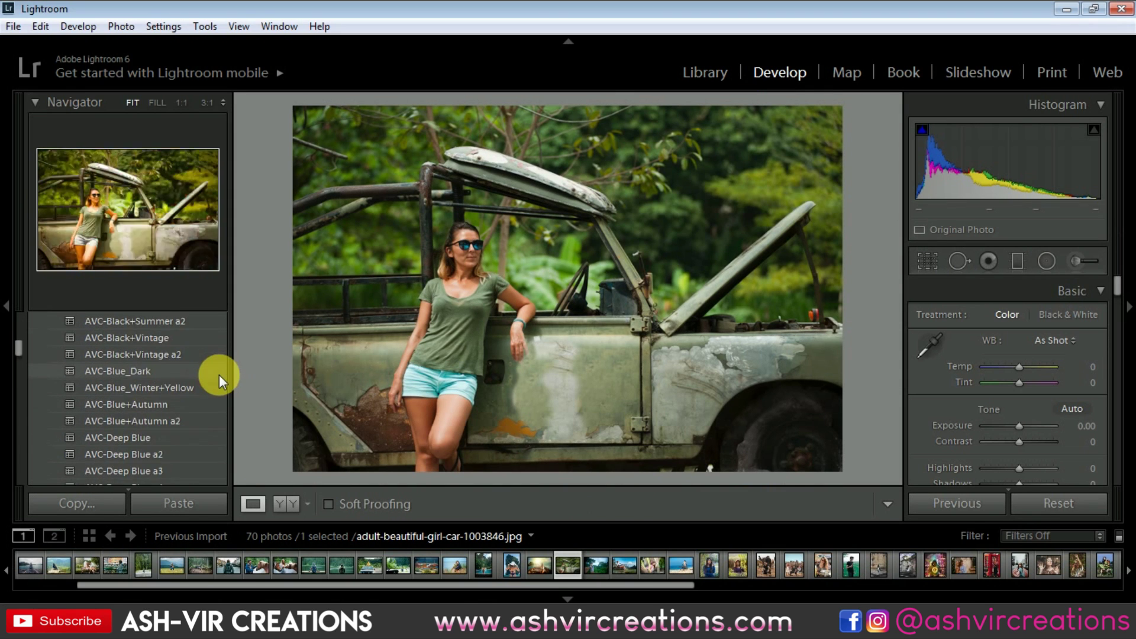
scroll(225, 375, down, 6)
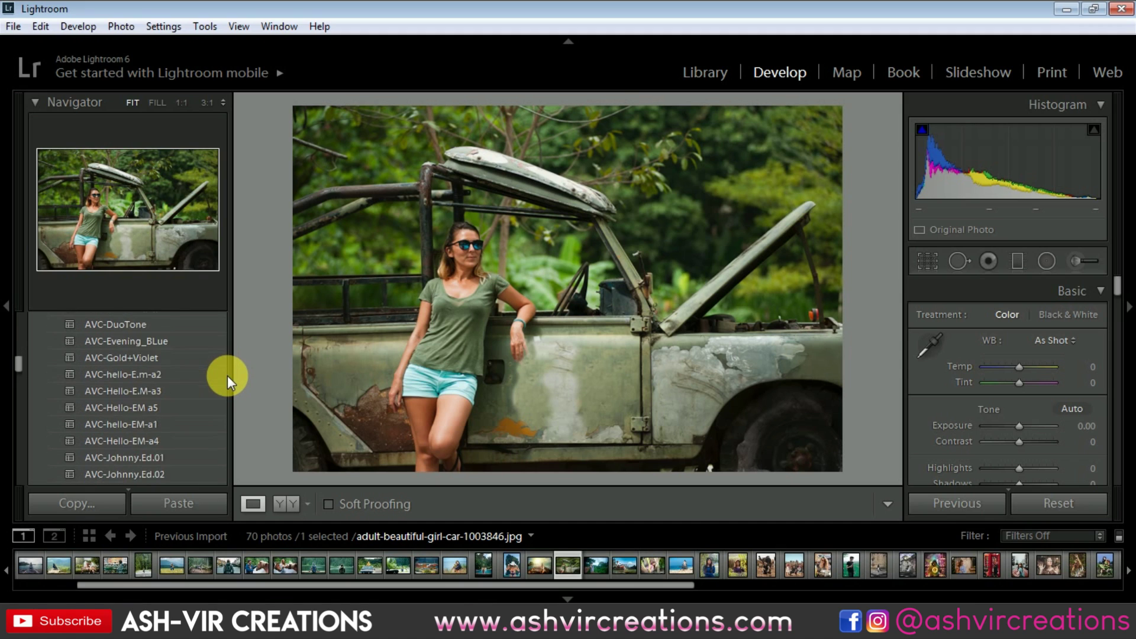
scroll(227, 375, down, 5)
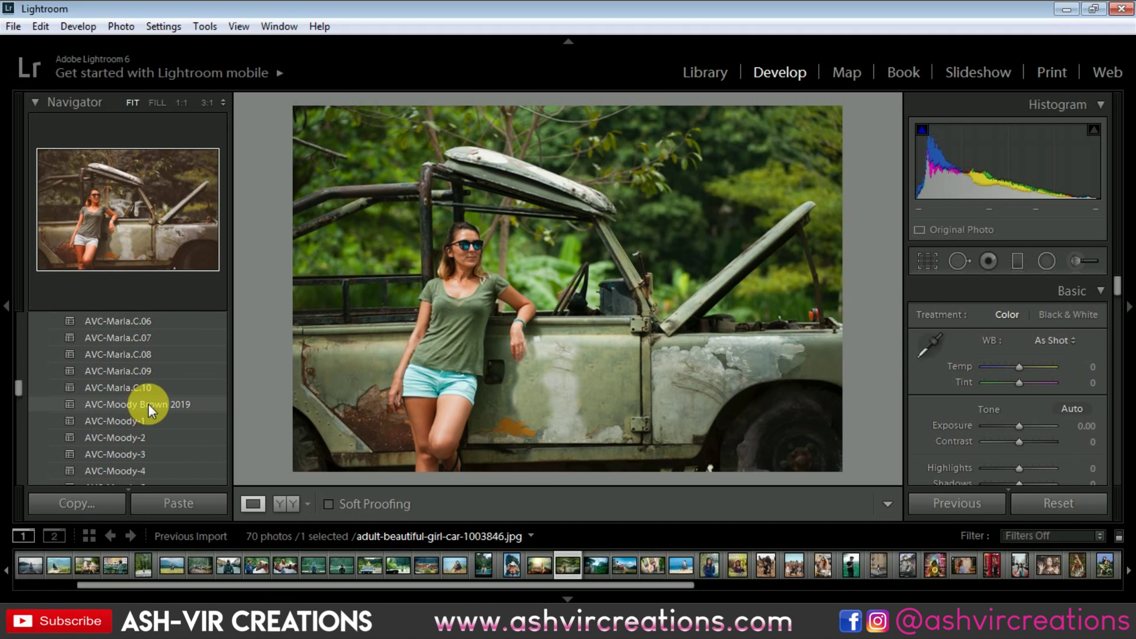
click(148, 403)
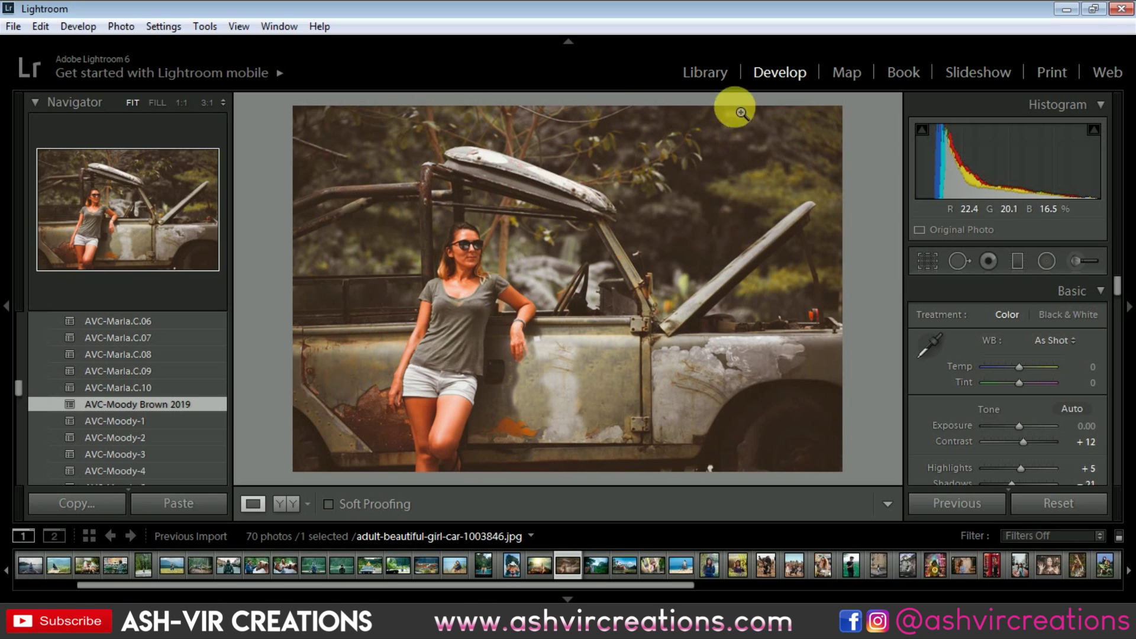
click(299, 504)
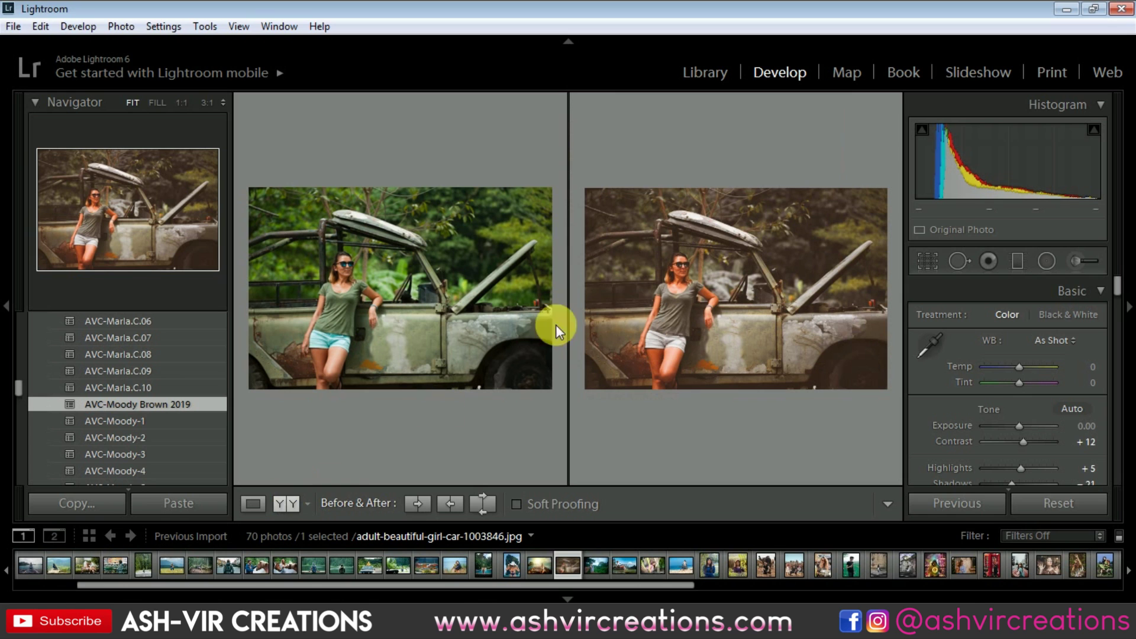
- Inspect the car comparison zoomed to FILL, then move to the hat photo
click(156, 102)
drag(701, 287, 690, 317)
click(511, 566)
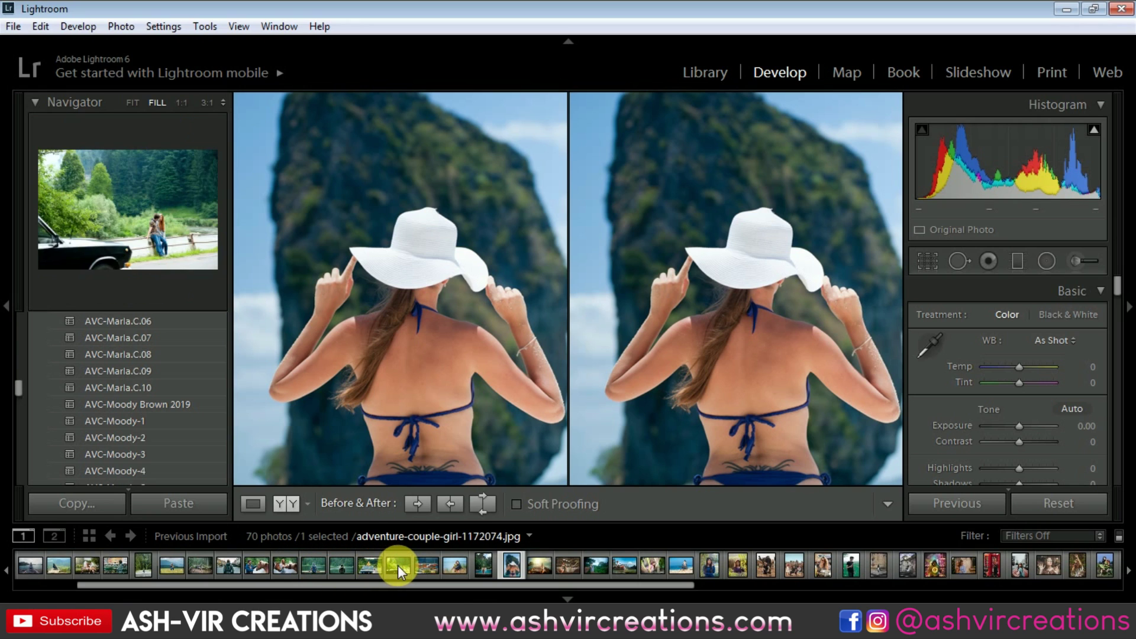
- Apply AVC-Moody Brown 2019 to the blue saree photo and return both views to FIT
click(958, 565)
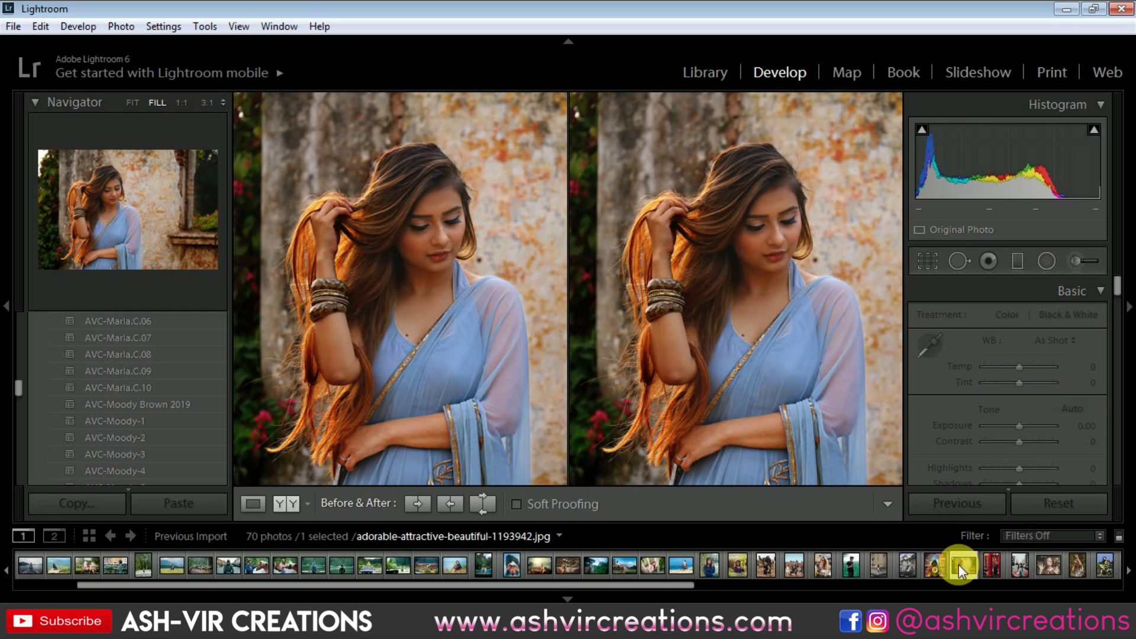
click(157, 408)
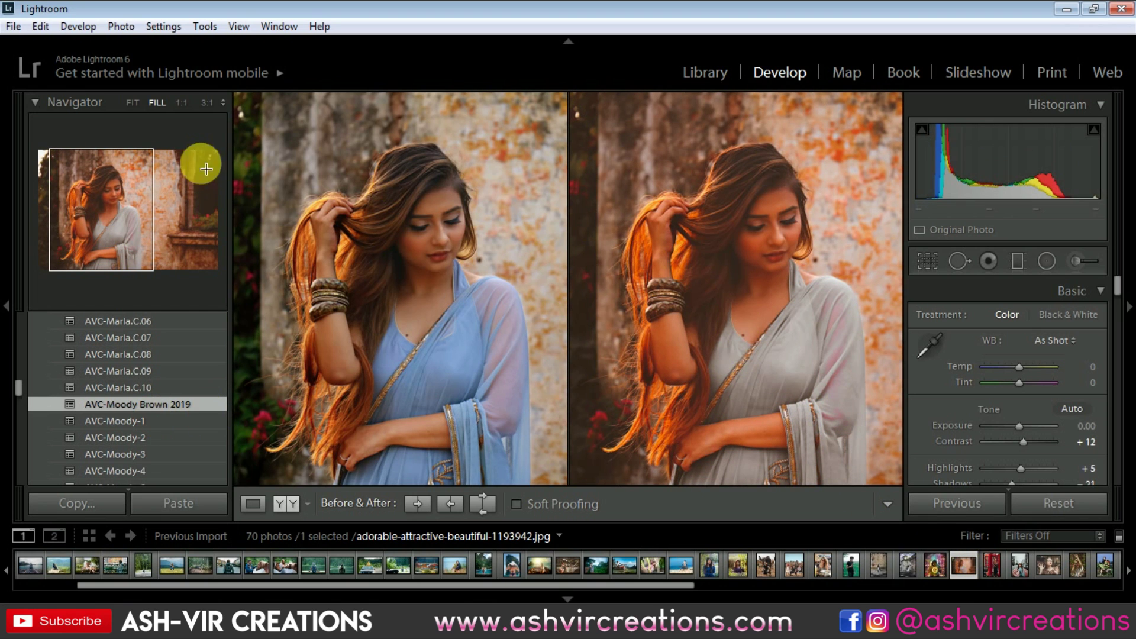
click(132, 102)
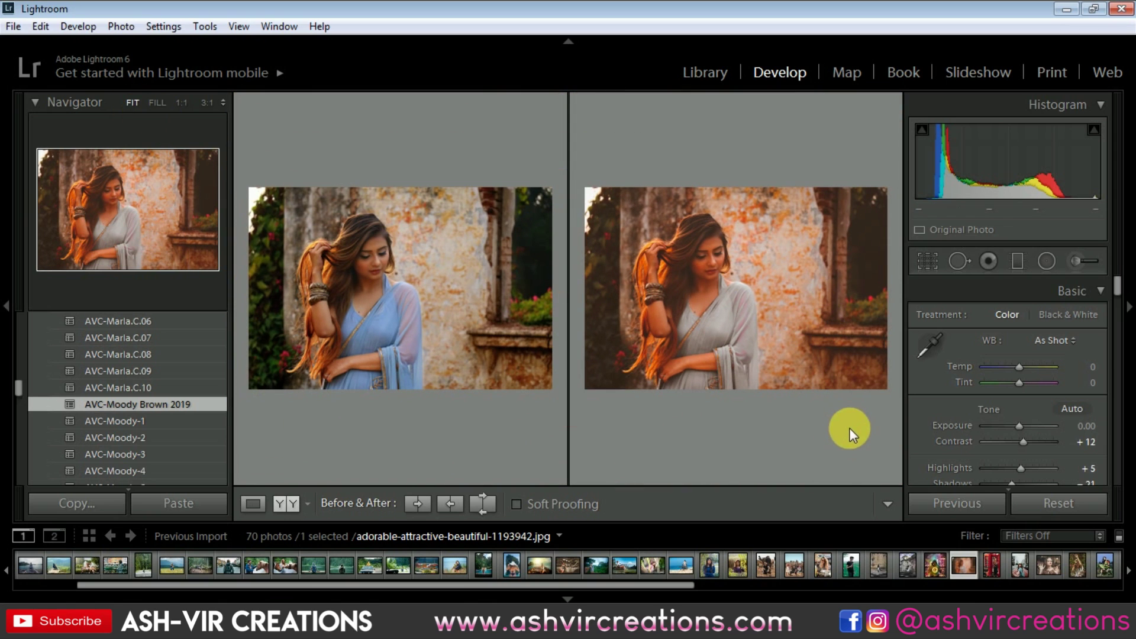
- Apply AVC-Moody Brown 2019 to the phone-booth and pizza photos, then open beautiful-casual-fashion-1844330.jpg
click(998, 569)
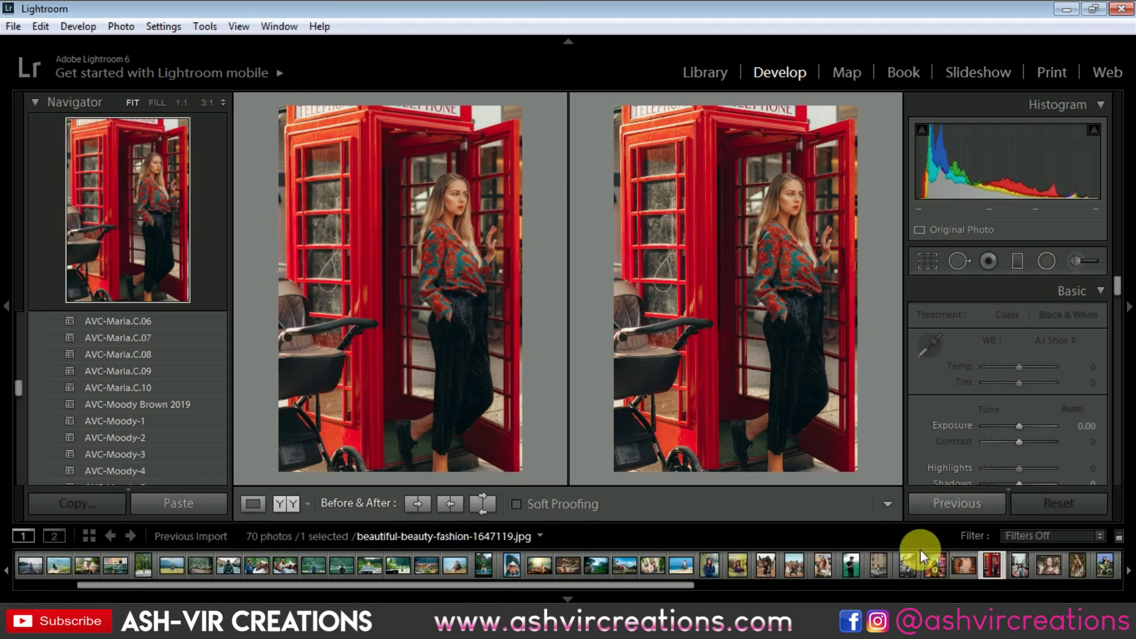
click(190, 403)
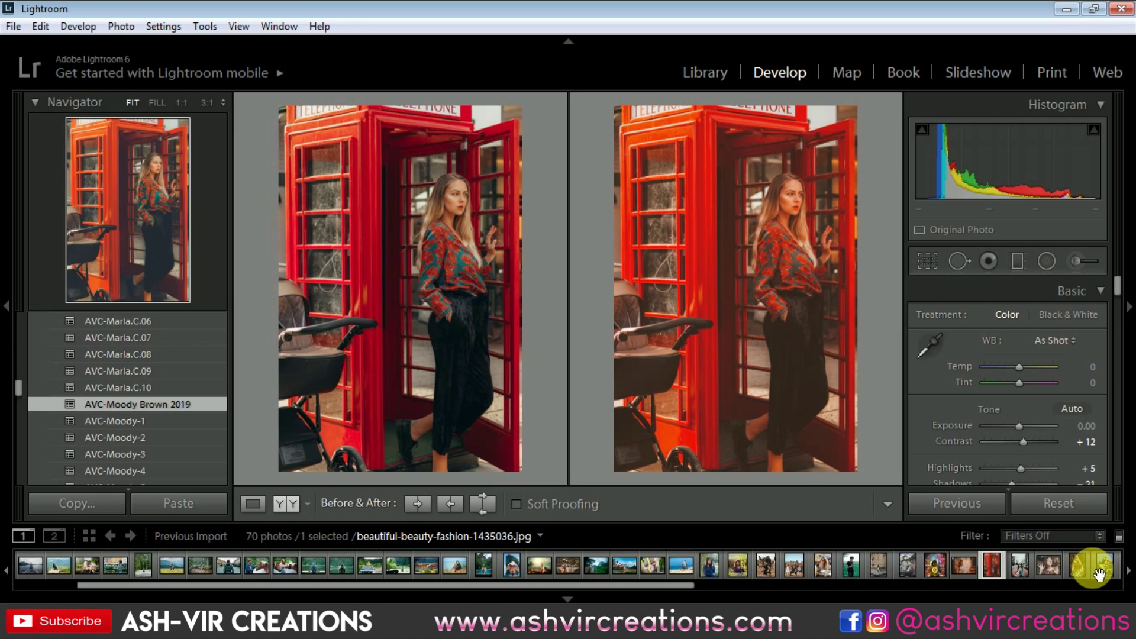
drag(691, 584, 887, 585)
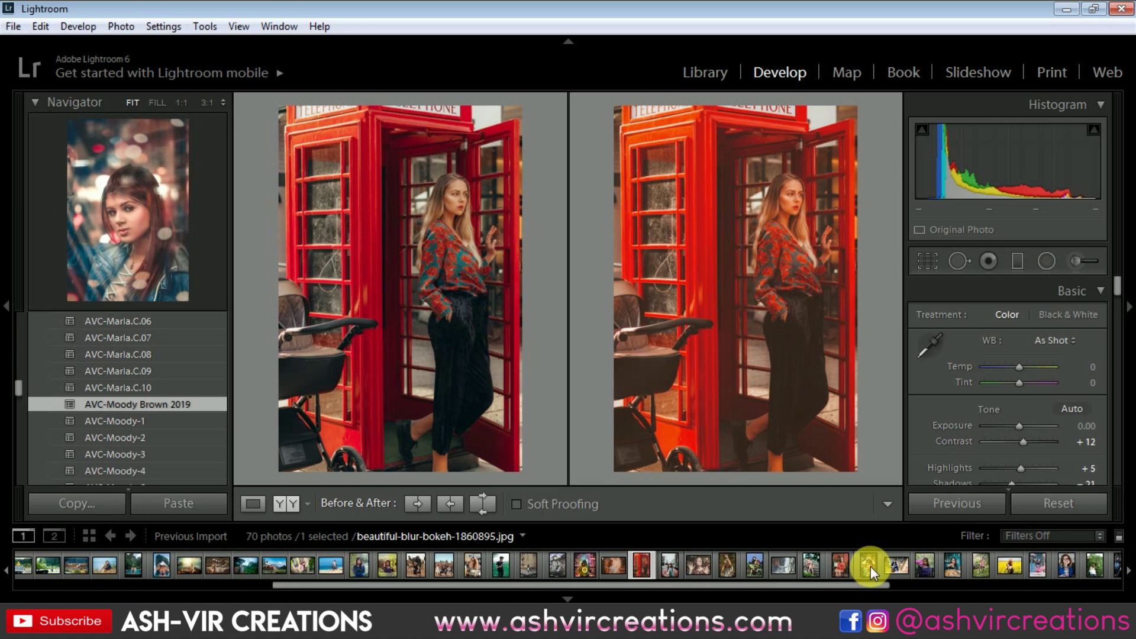
click(953, 566)
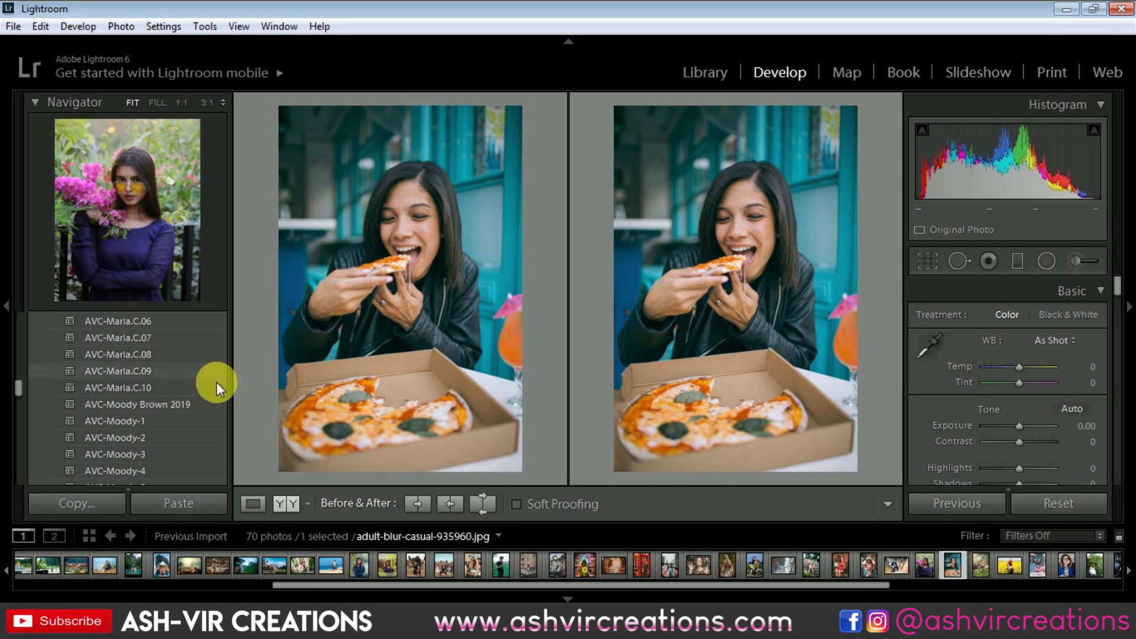
click(180, 400)
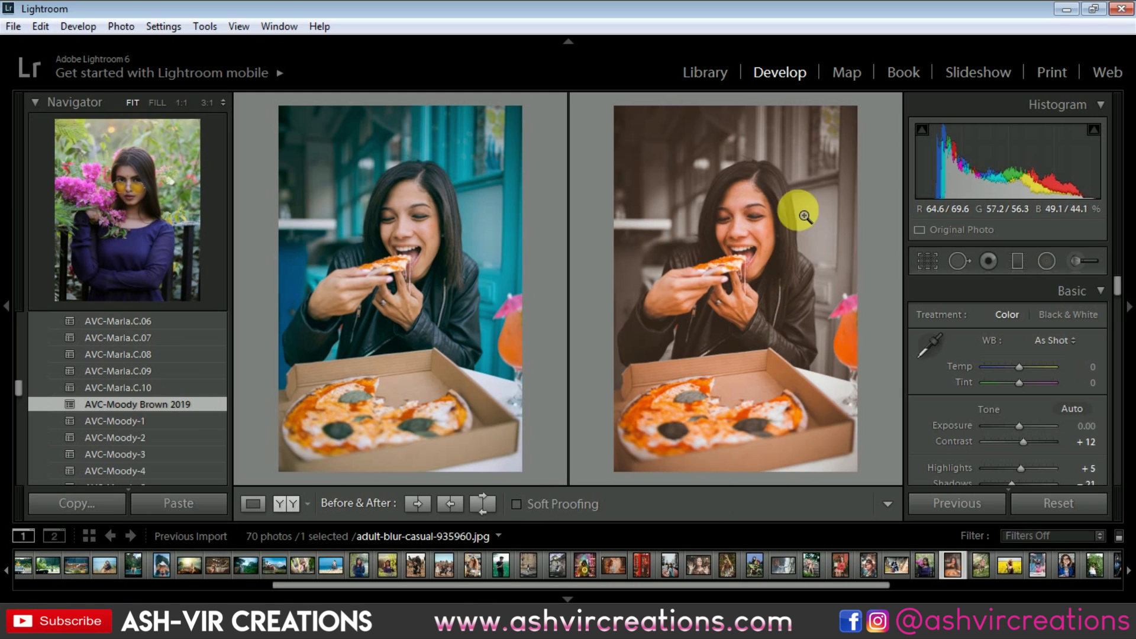
drag(882, 584, 1000, 584)
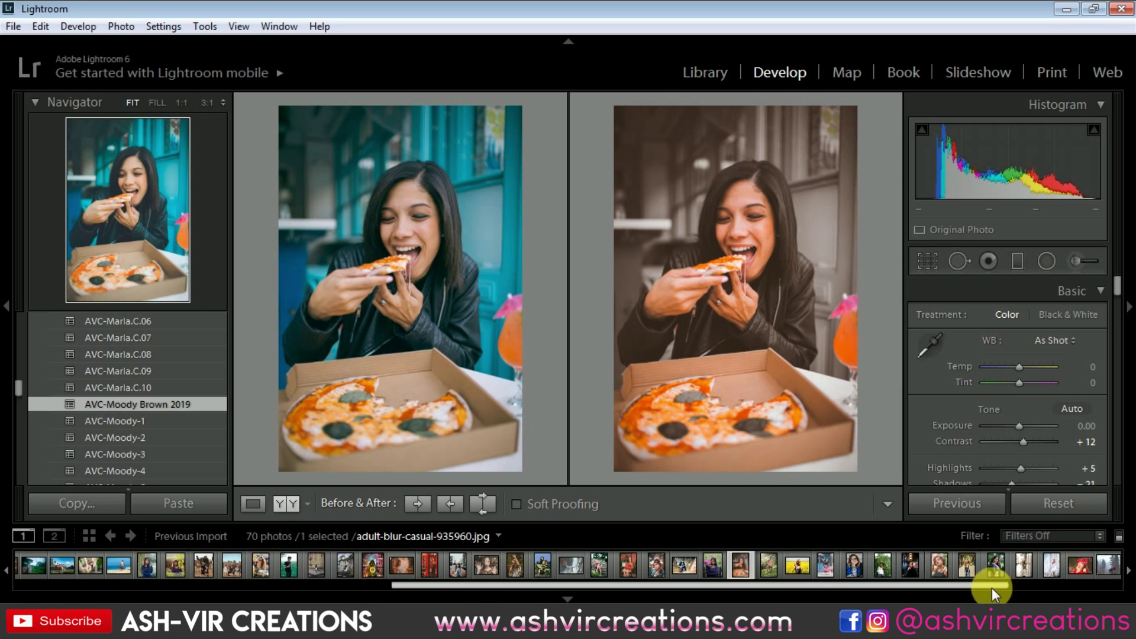
click(960, 562)
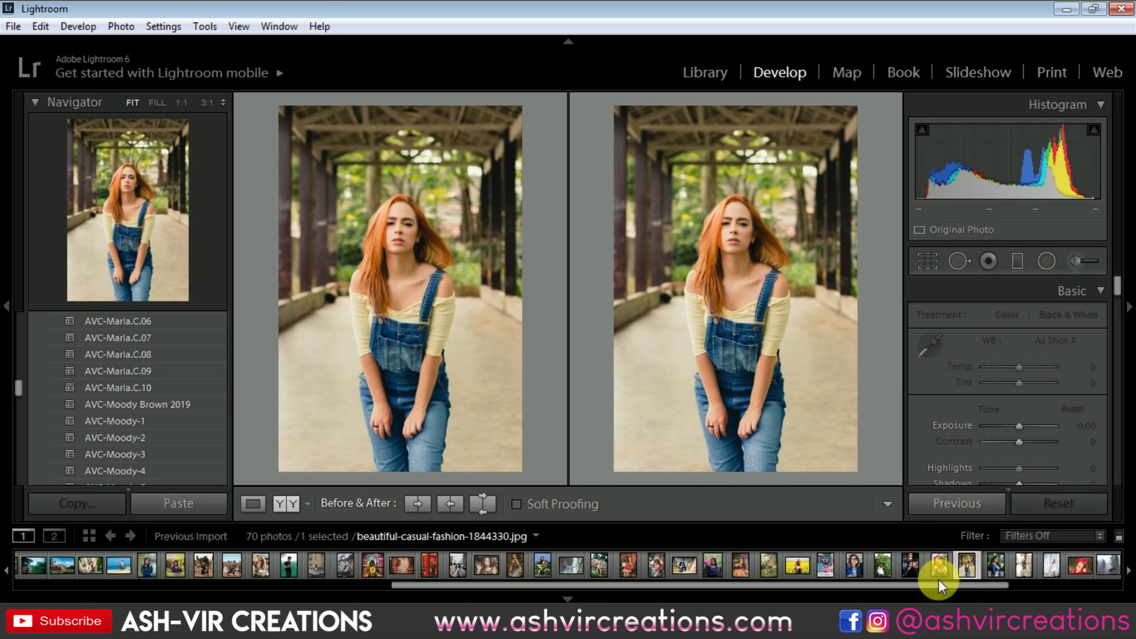
- Apply AVC-Moody Brown 2019 to the overalls and grass photos, panning the FILL-zoomed comparison
click(176, 402)
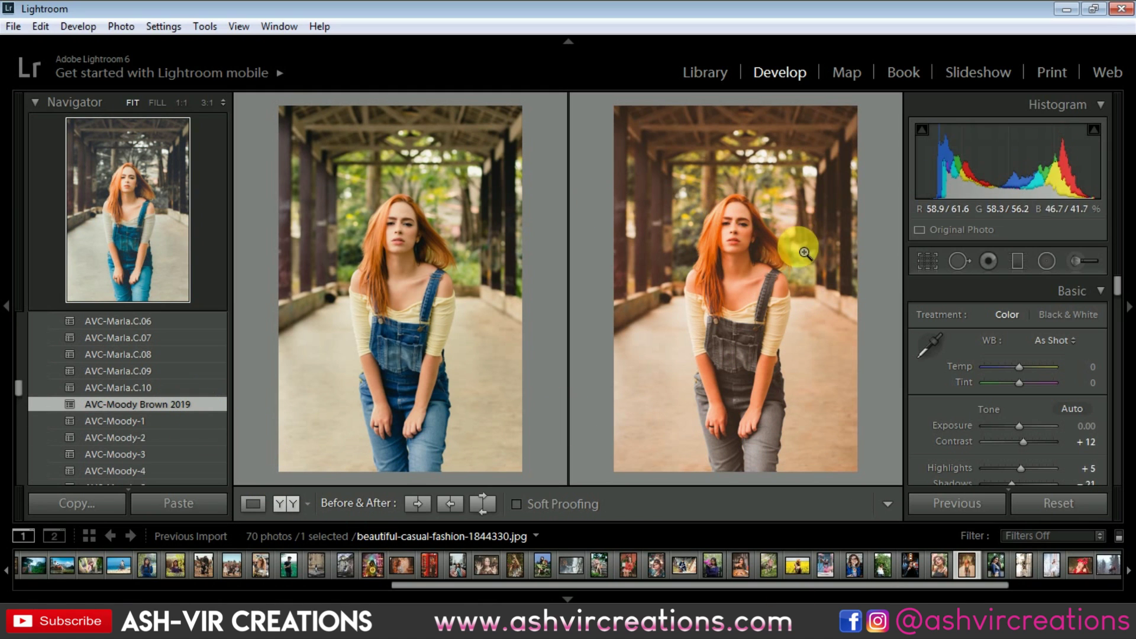
drag(1008, 581, 1091, 581)
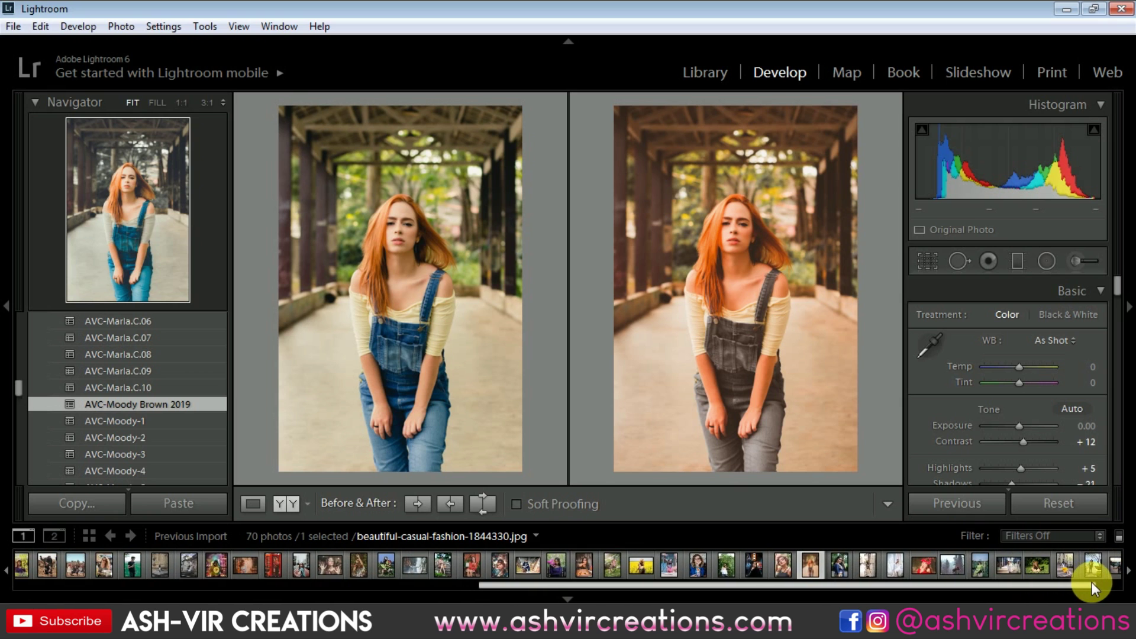
click(1041, 566)
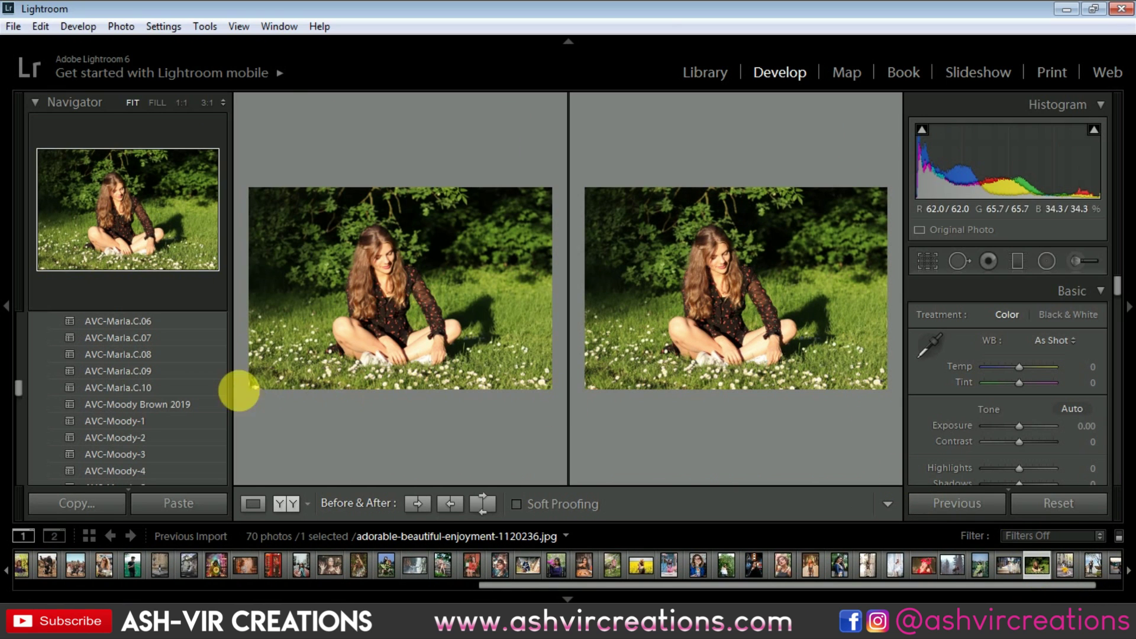
click(188, 406)
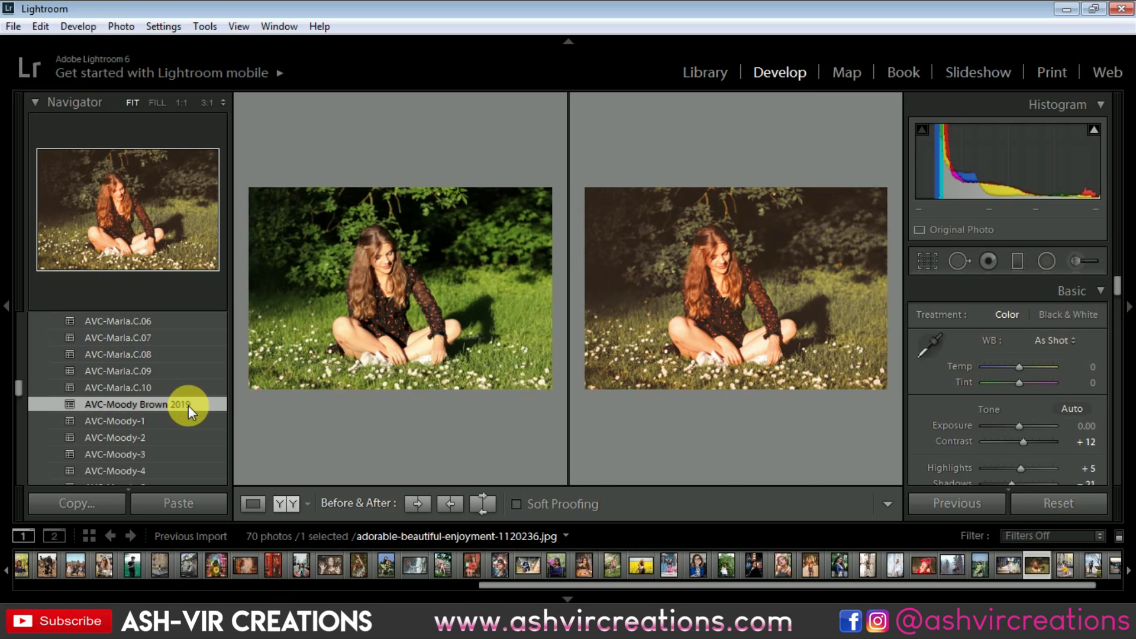
click(157, 103)
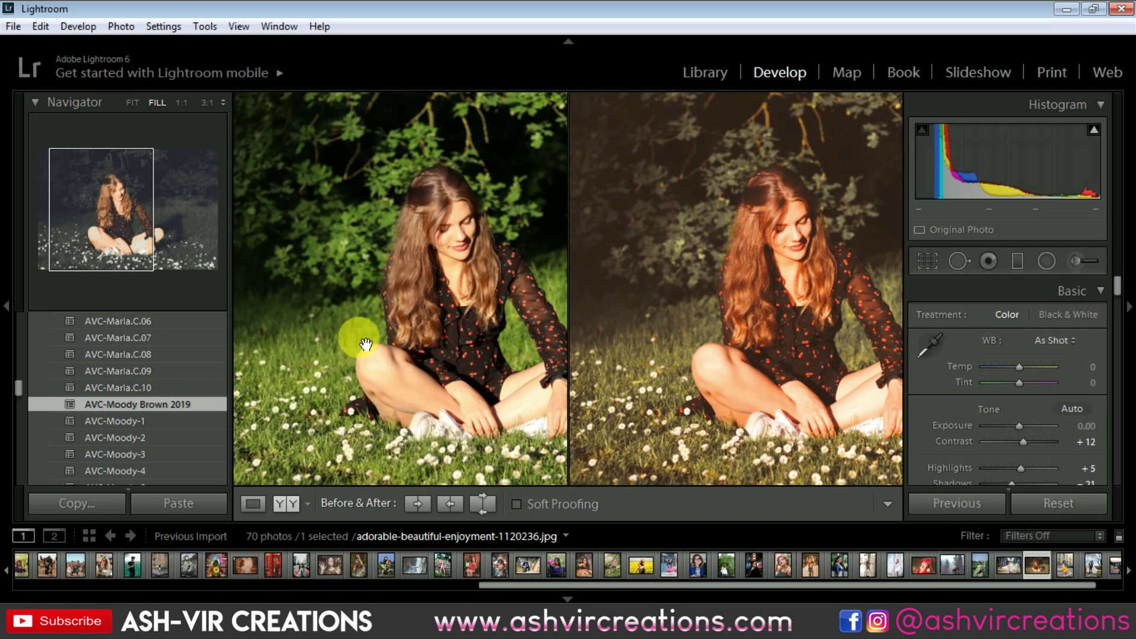
drag(764, 243, 702, 464)
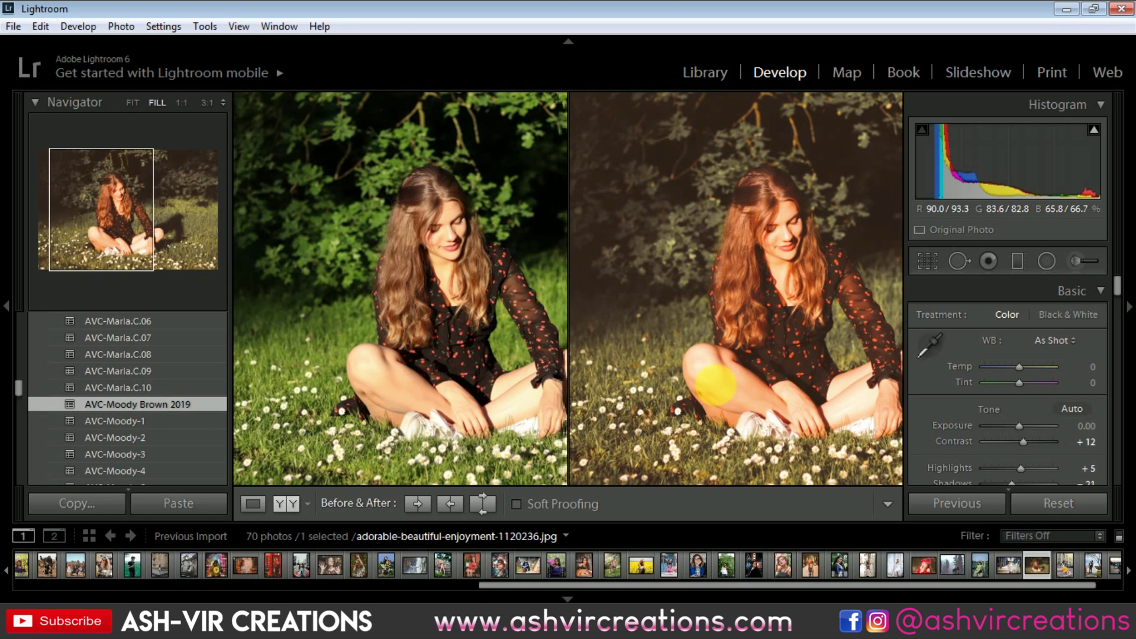
click(1090, 586)
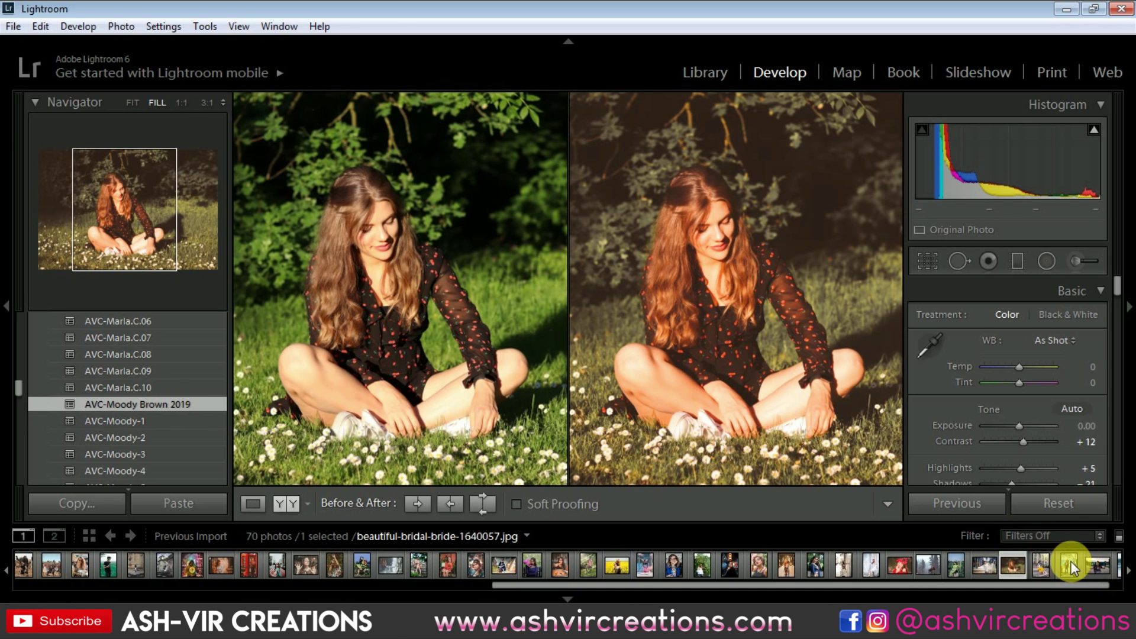
- Apply AVC-Moody Brown 2019 to the bridal couple photo after trying AVC-Marla.C.01, fitted in both panes
click(1068, 567)
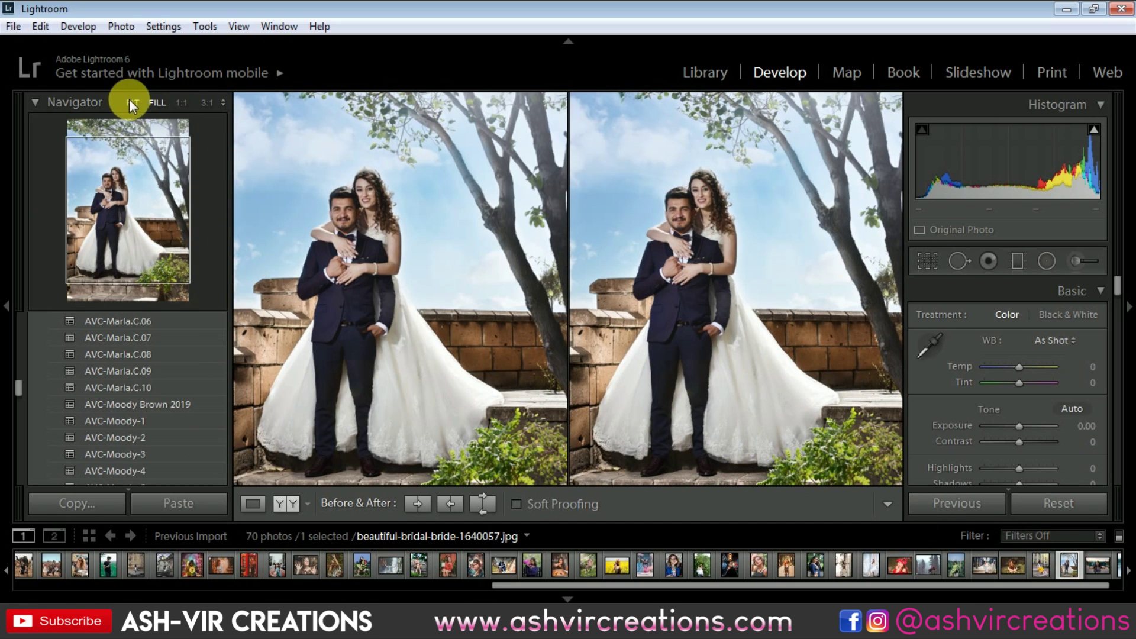
click(178, 405)
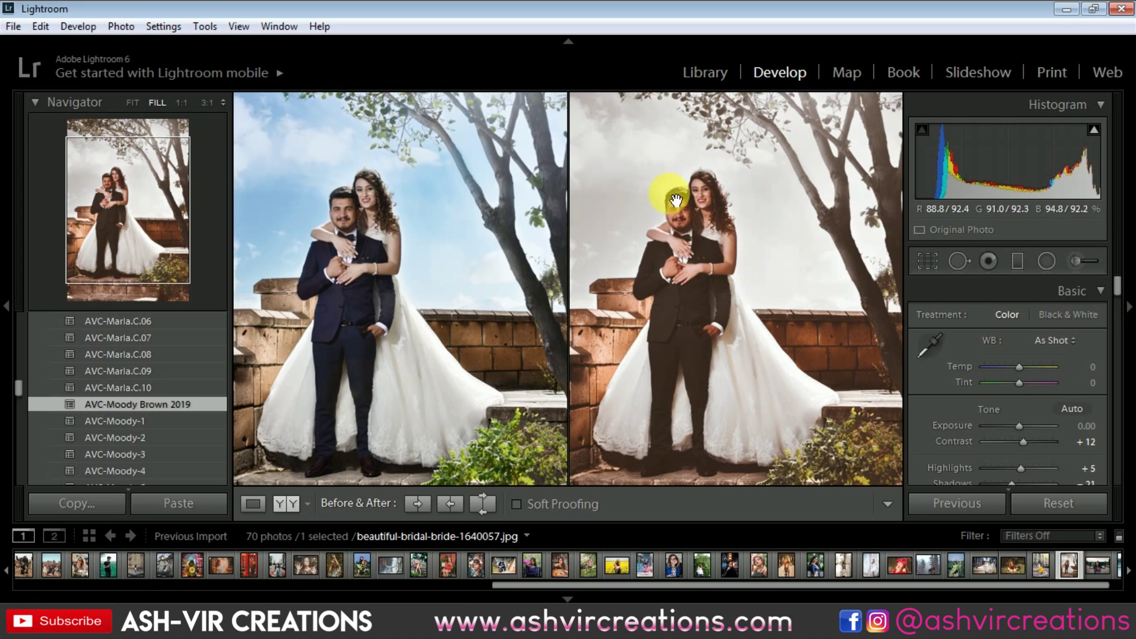
click(122, 98)
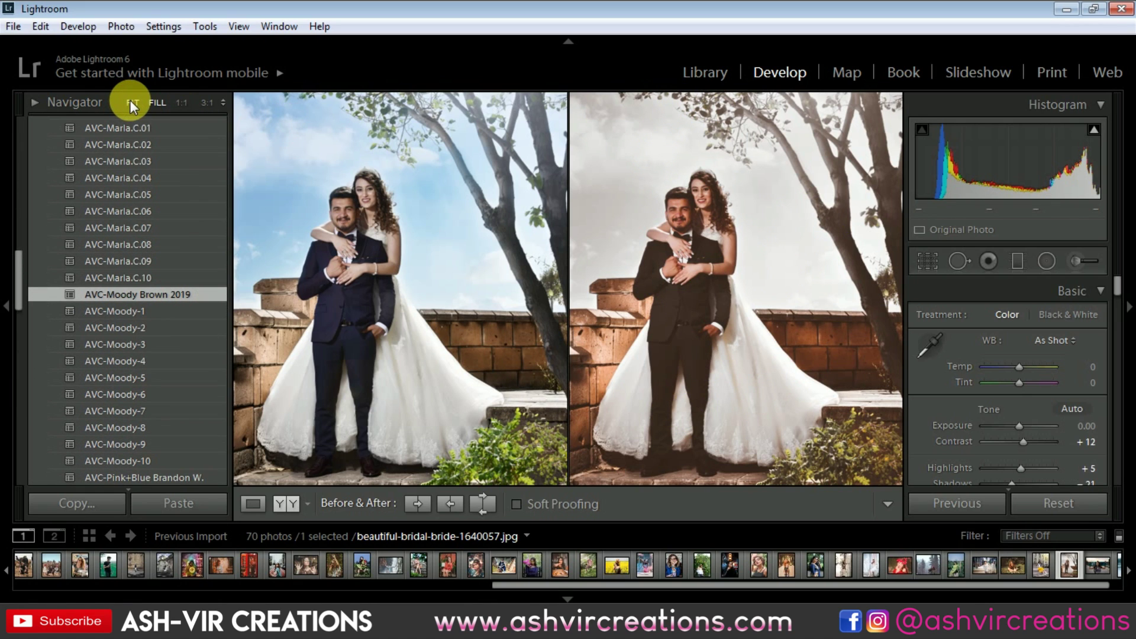
click(130, 120)
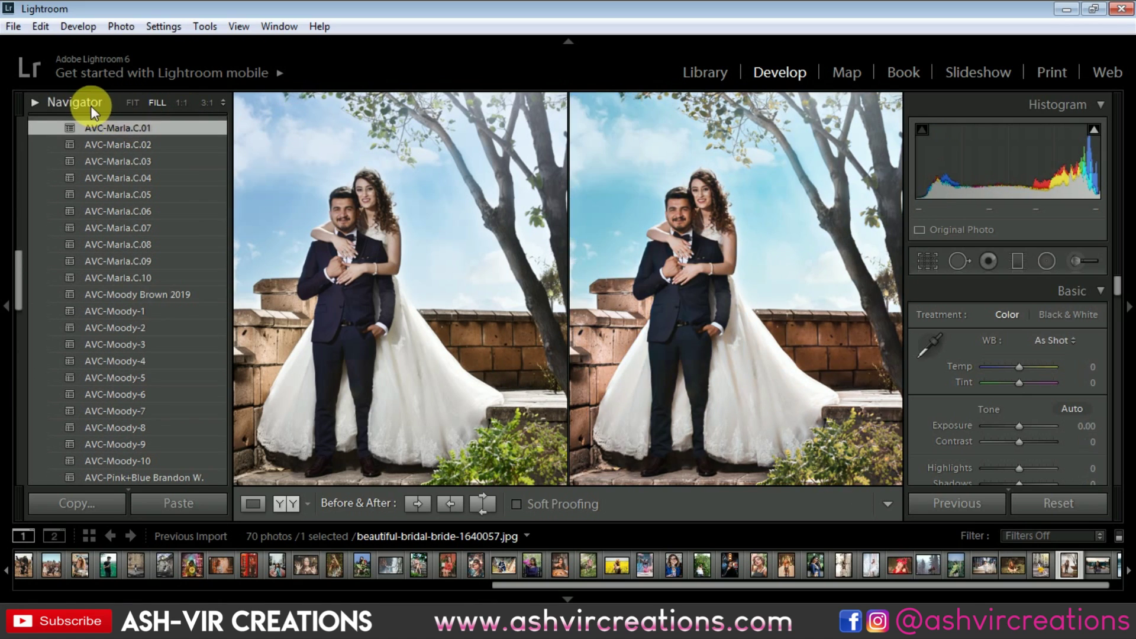
click(49, 105)
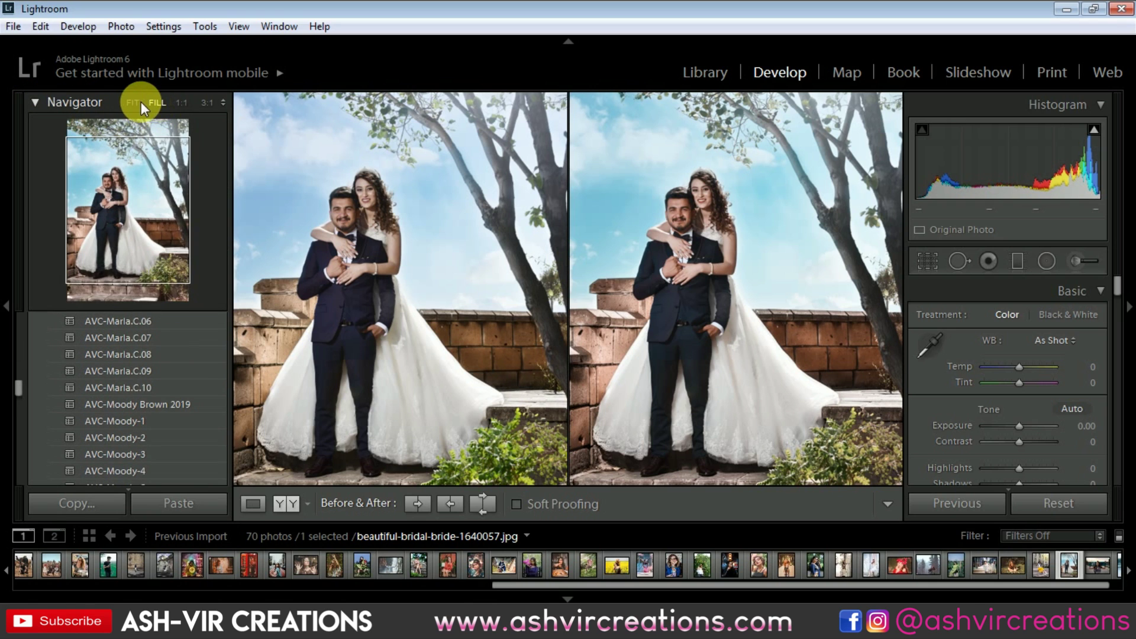
click(140, 102)
click(127, 99)
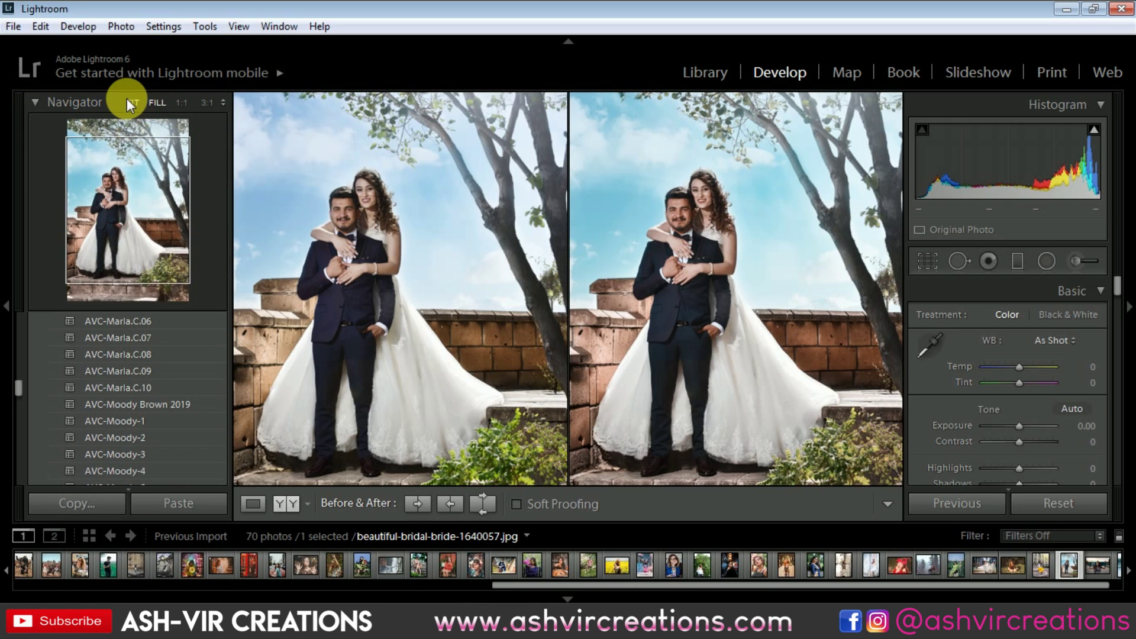
click(126, 98)
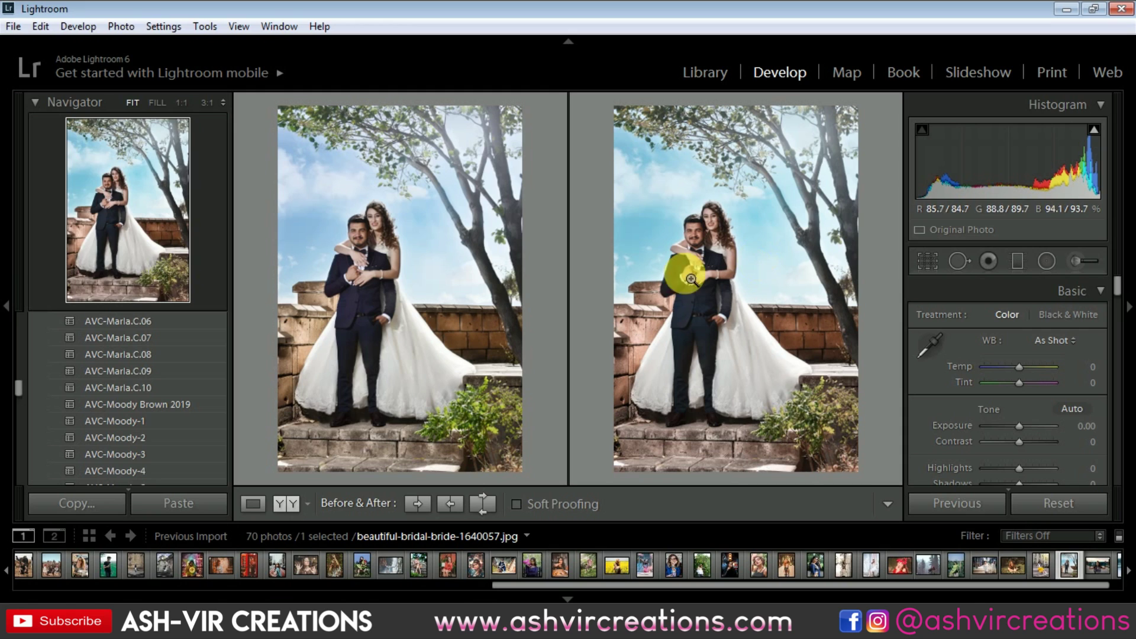
click(165, 404)
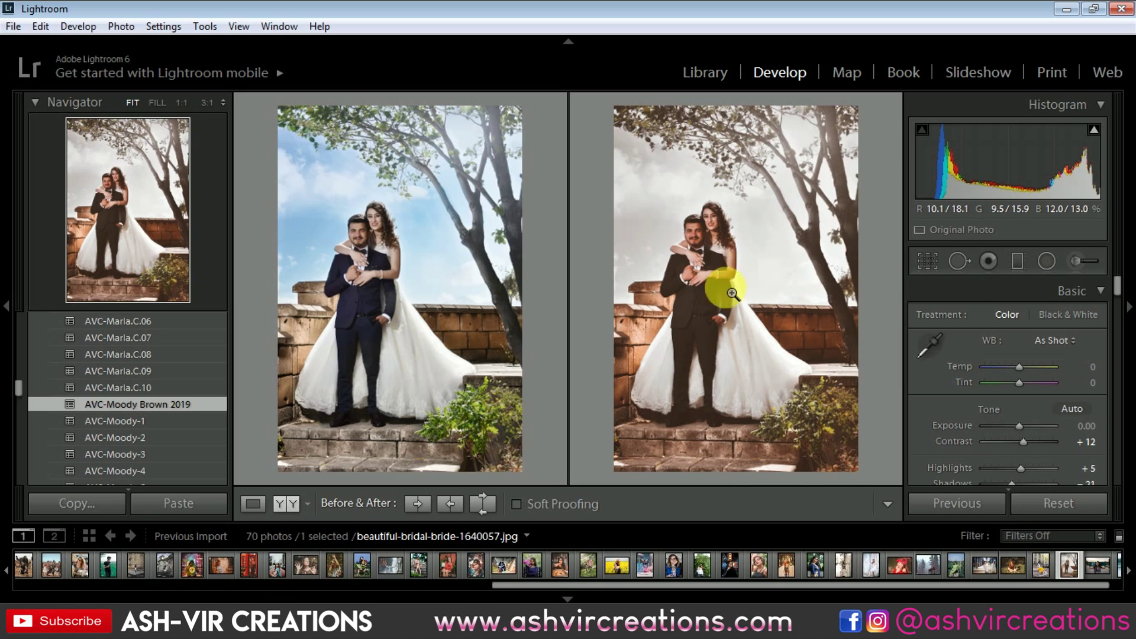
- Select the skateboard photo, action-active-blur-457496.jpg, in the filmstrip
click(1041, 573)
click(1069, 567)
click(1095, 569)
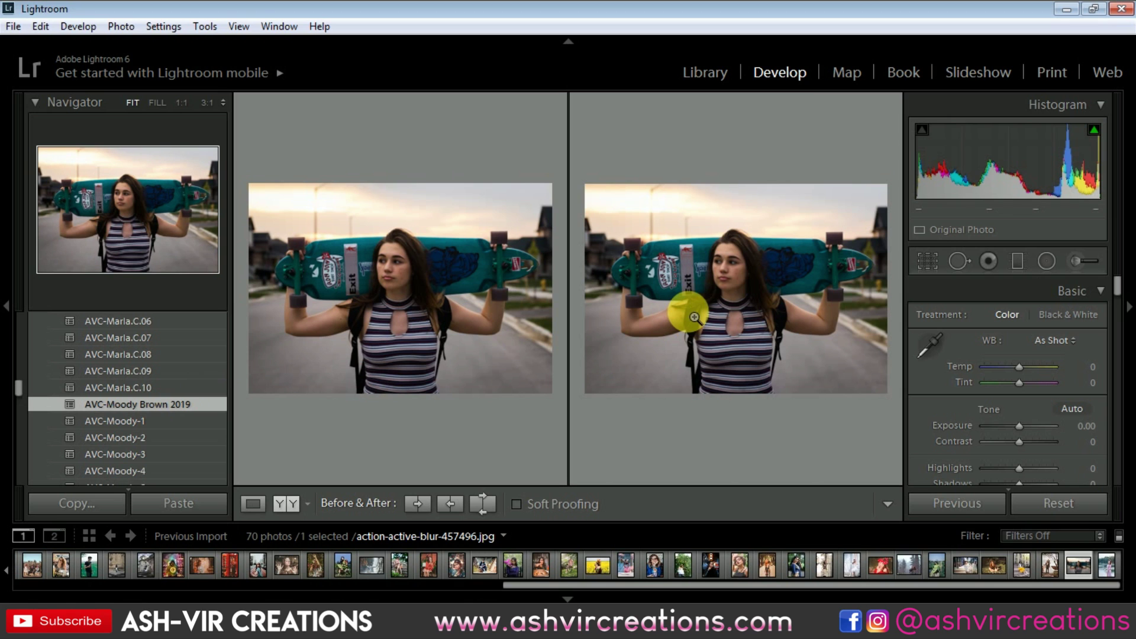
- Check the skateboard photo at 1:1, try AVC-Moody-1, then apply AVC-Moody Brown 2019
click(728, 343)
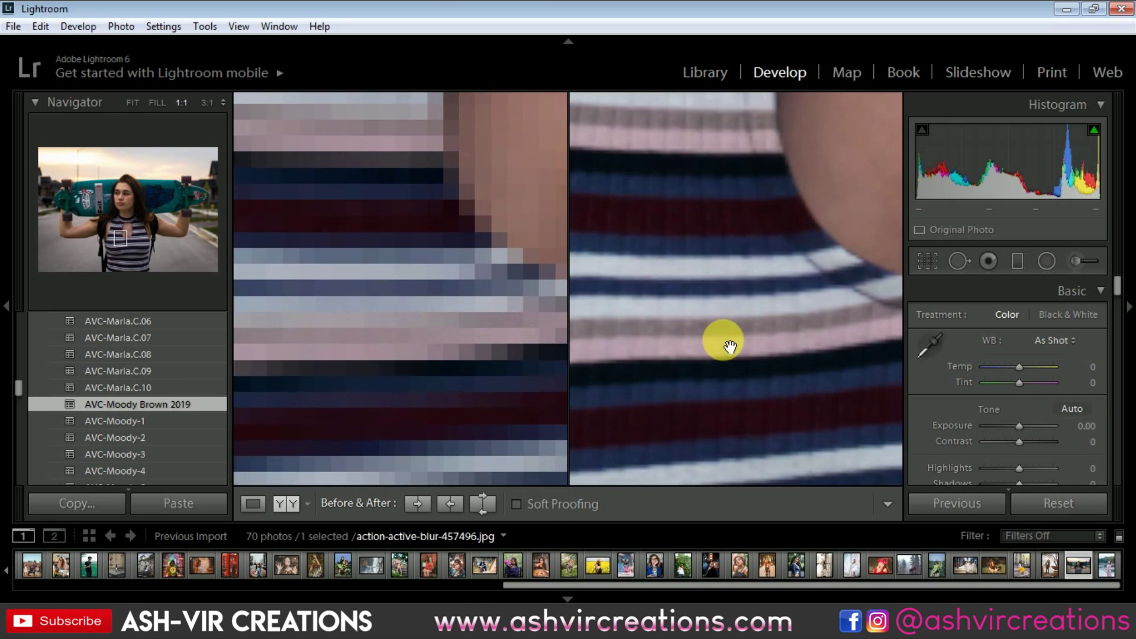
click(724, 338)
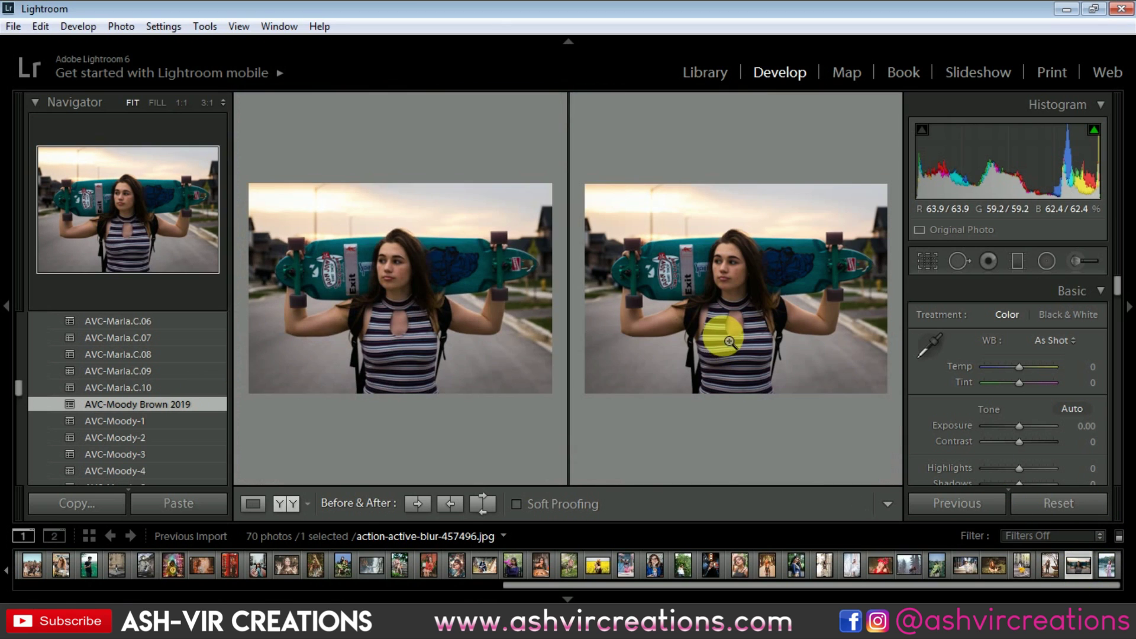
click(127, 413)
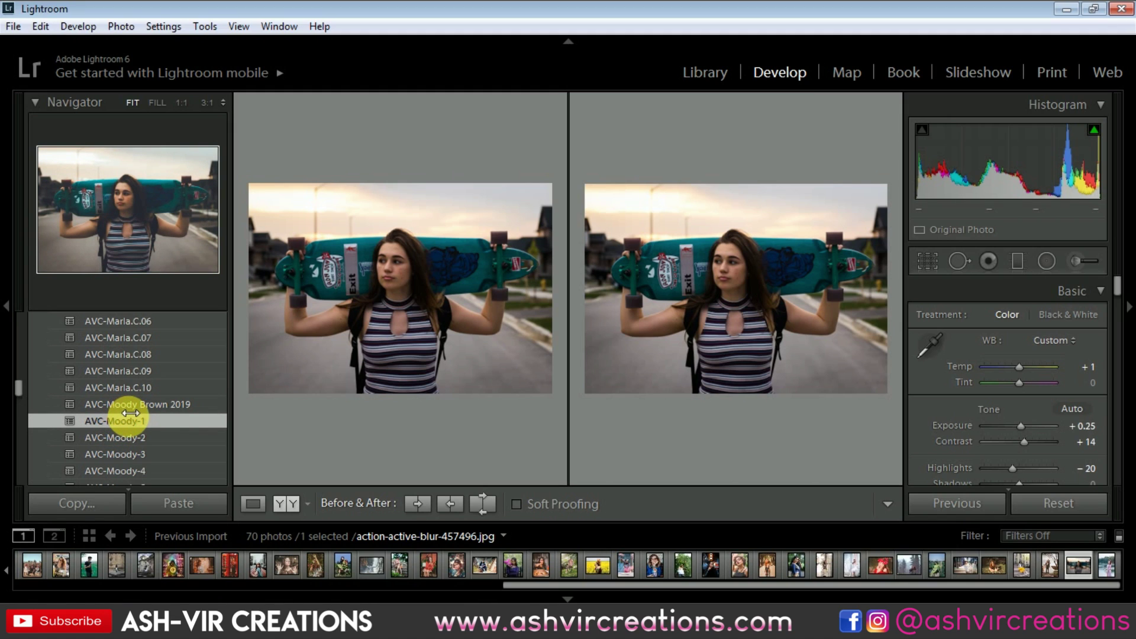
click(140, 407)
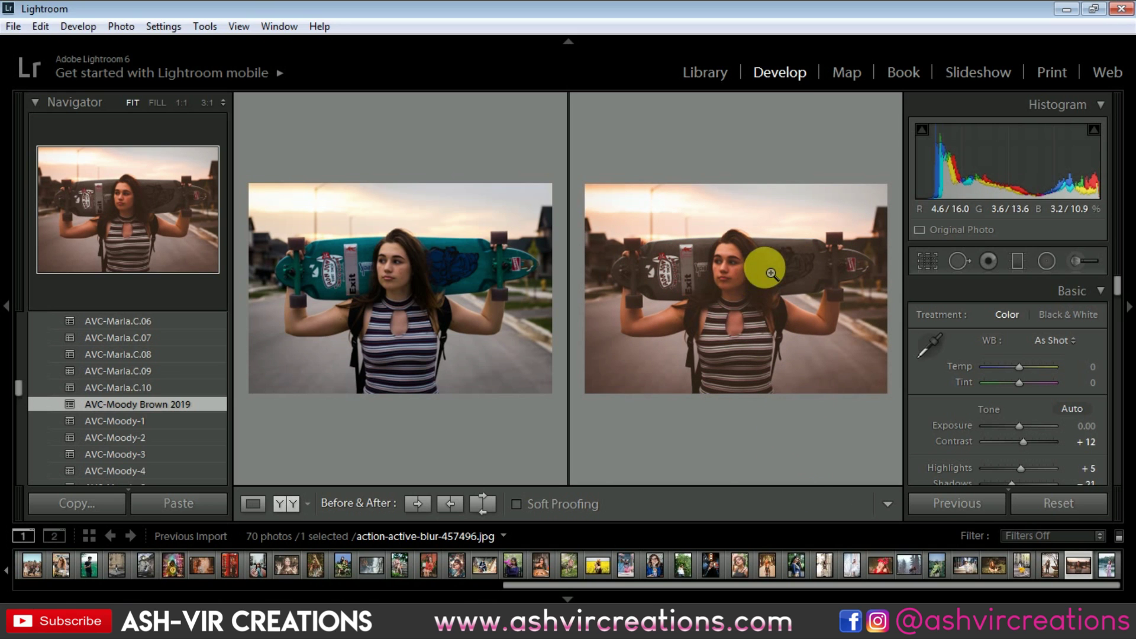
- Compare before and after zoomed to FILL with panning, then return to FIT
click(157, 102)
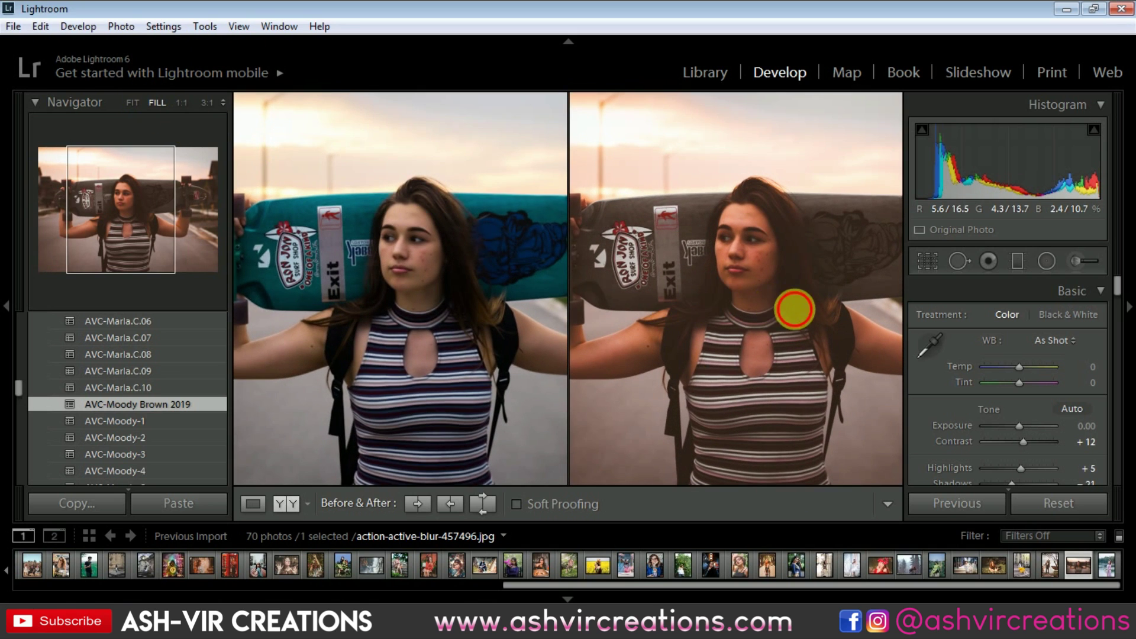
drag(794, 307, 761, 310)
click(133, 102)
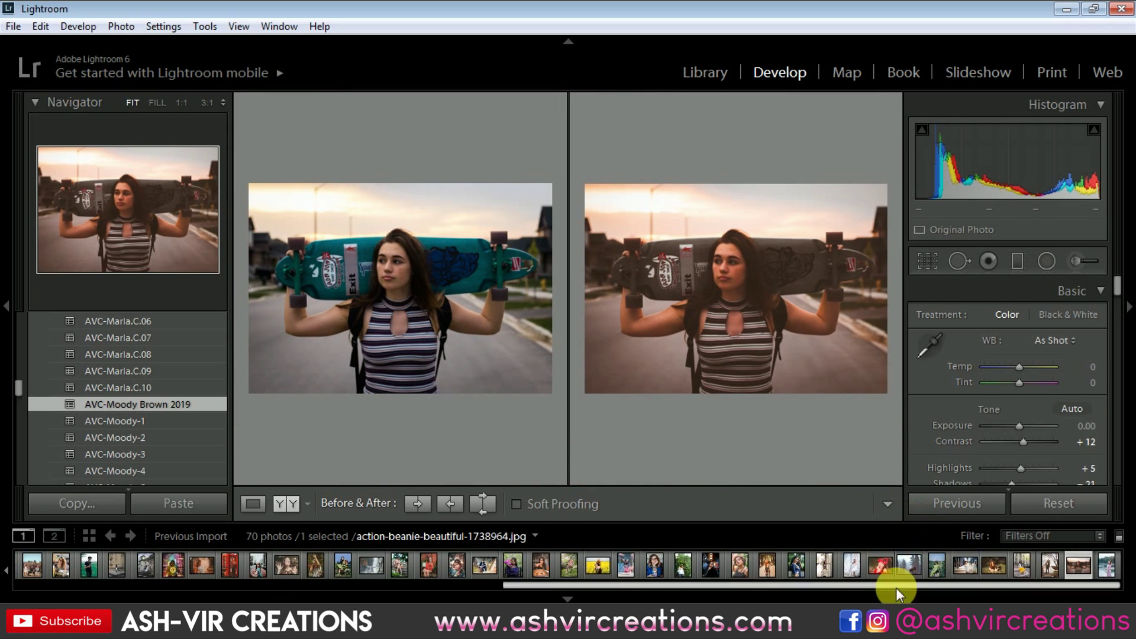
drag(587, 586, 130, 585)
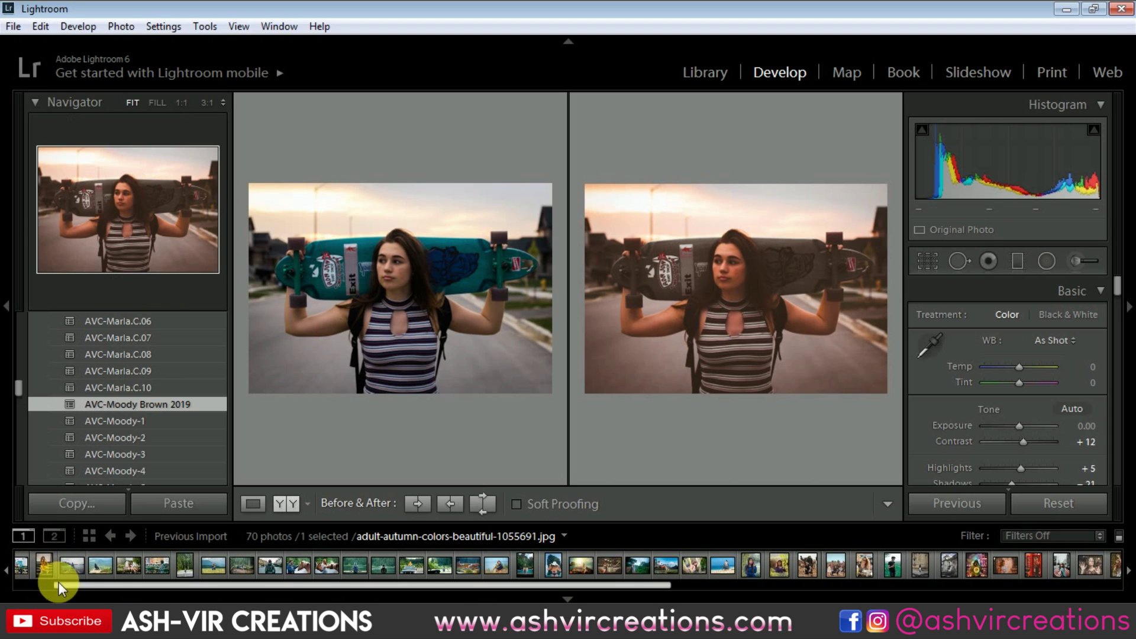
- Apply AVC-Moody Brown 2019 to beautiful-beauty-fashion-789790.jpg, the first filmstrip photo
drag(59, 584, 16, 584)
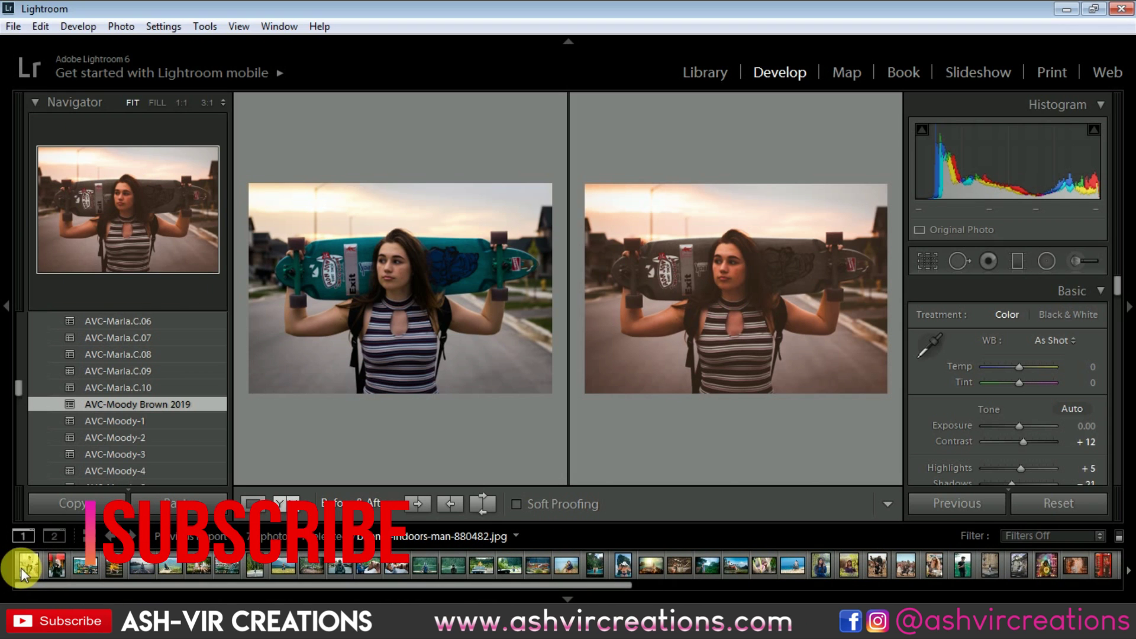
click(26, 567)
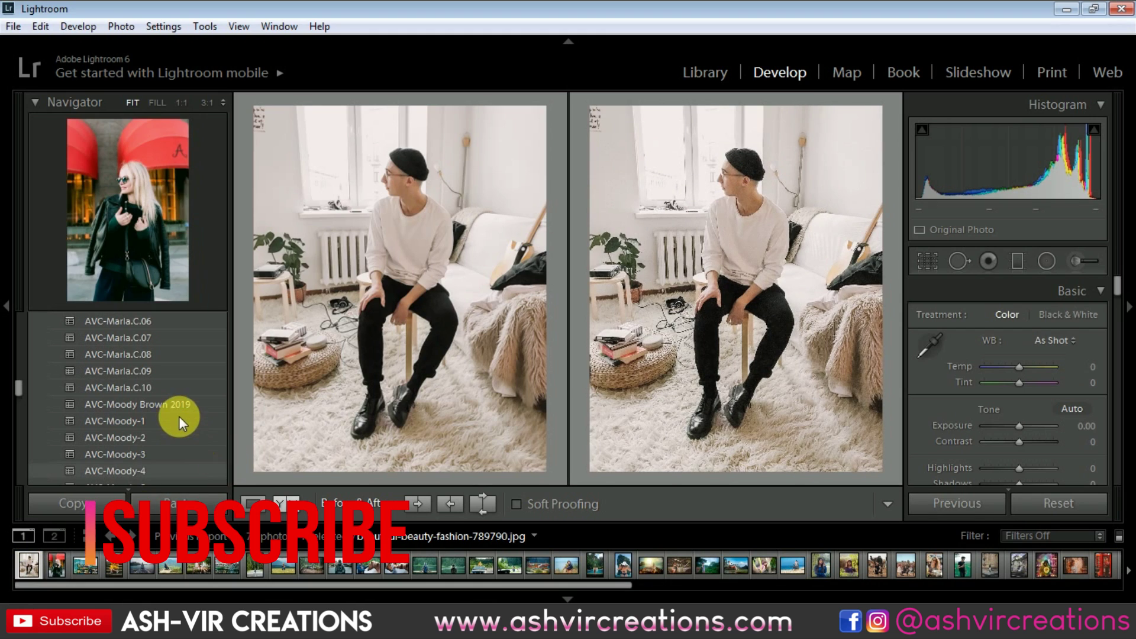
click(179, 404)
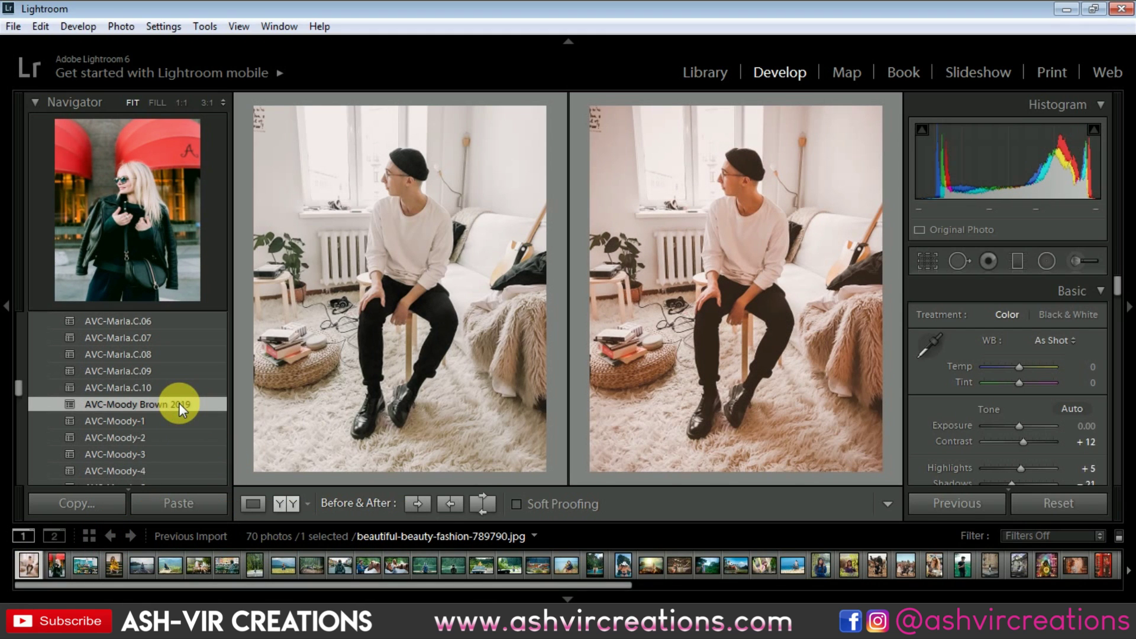